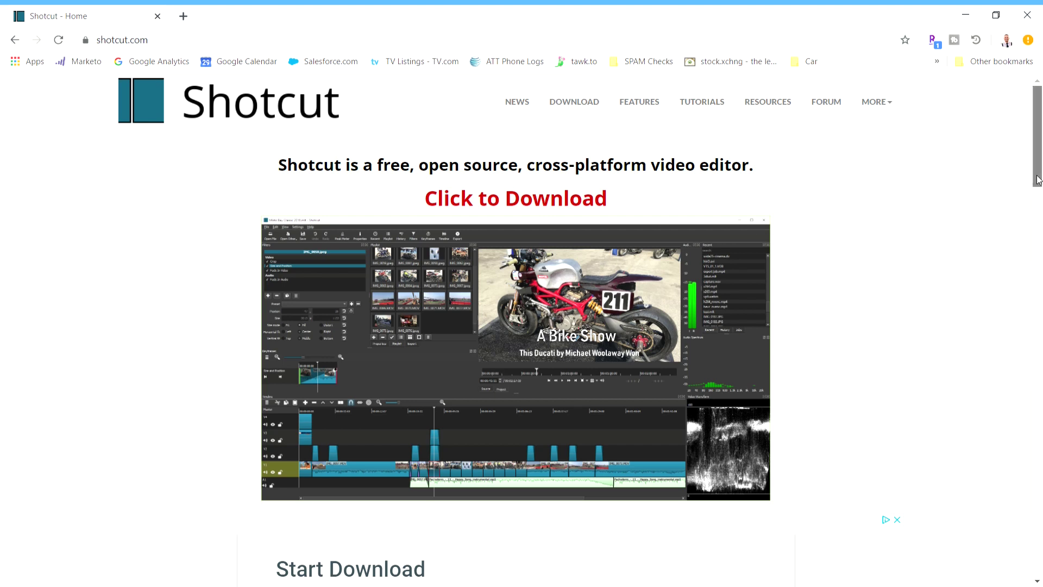
Scroll down the shotcut.com home page and go to its Features page.
drag(1037, 179, 1036, 527)
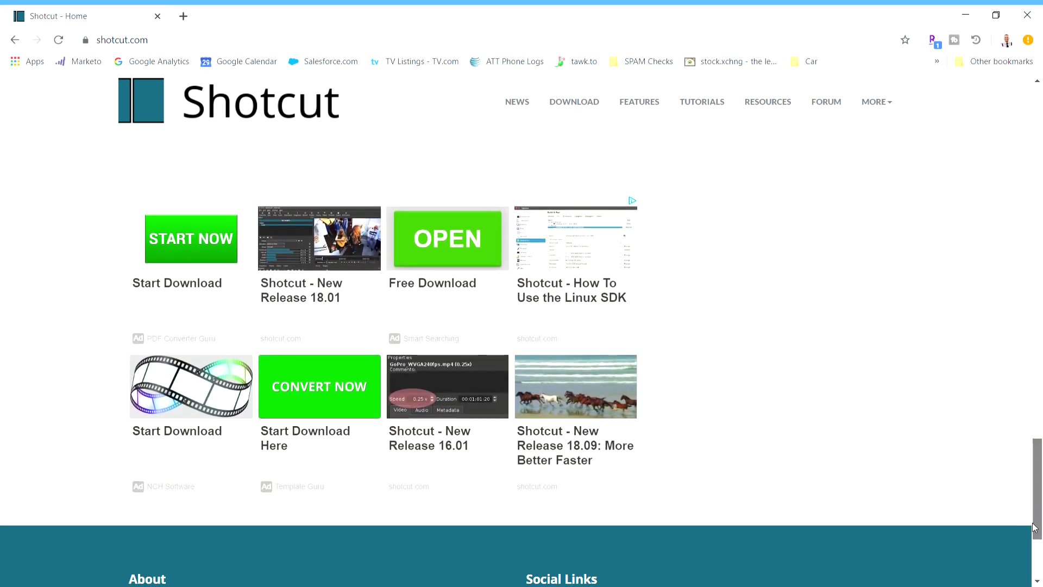
click(656, 105)
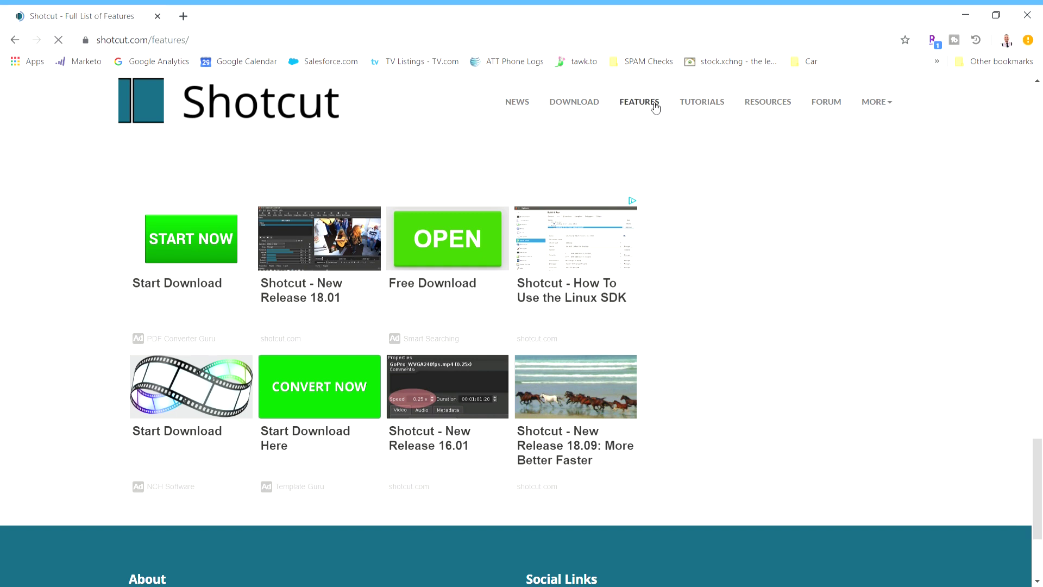
Scroll the Features list past Wide Format Support and Audio Features.
drag(1037, 159, 1041, 460)
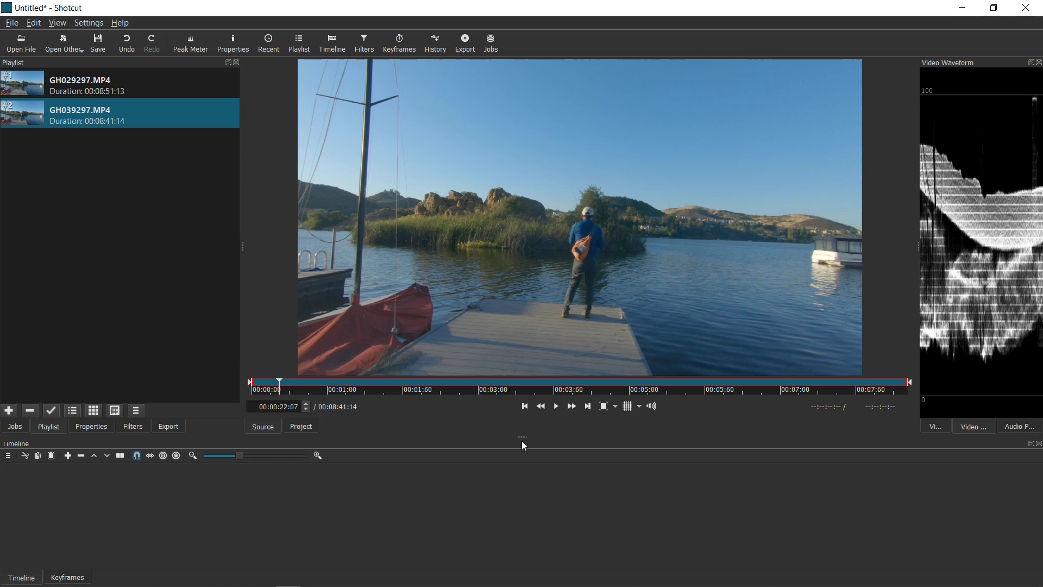
Preview GH029297.MP4 and GH039297.MP4, then place GH029297.MP4 on track V1.
double_click(118, 89)
key(space)
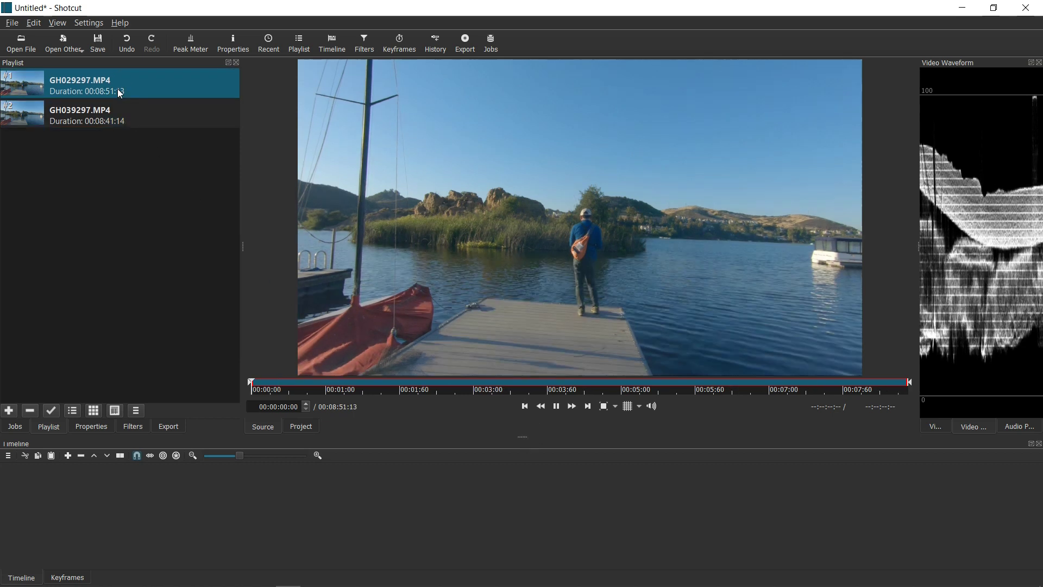
double_click(81, 115)
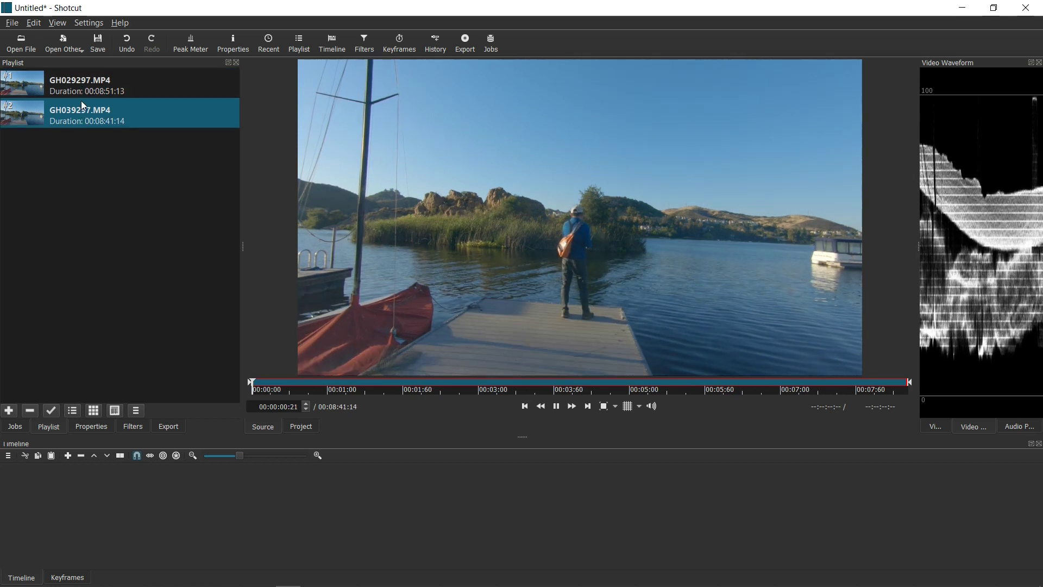
click(557, 407)
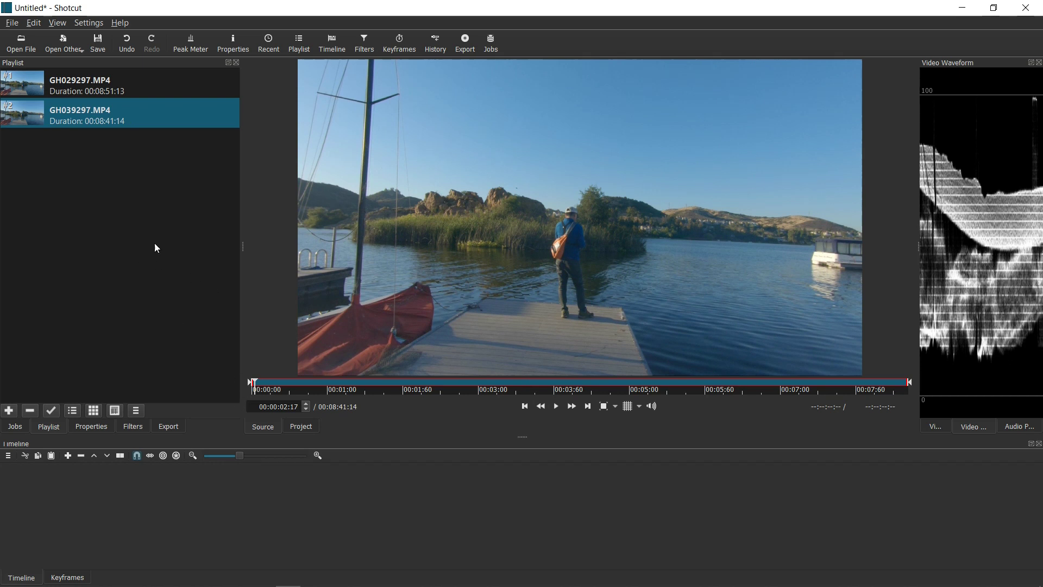
click(36, 98)
drag(36, 91, 204, 501)
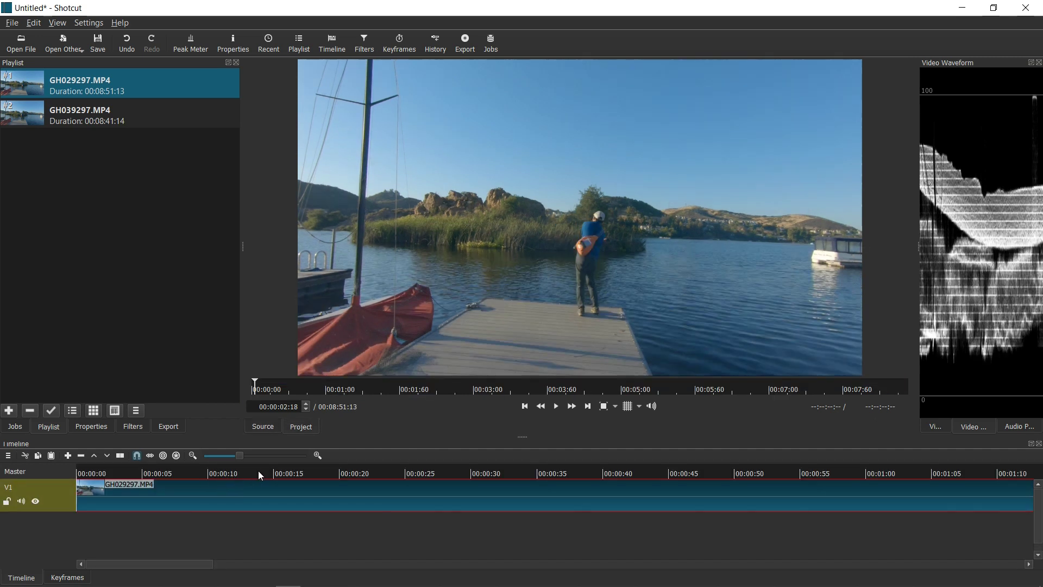
Split GH029297.MP4 at 00:00:09:23 and delete the part after the split.
click(203, 473)
click(208, 472)
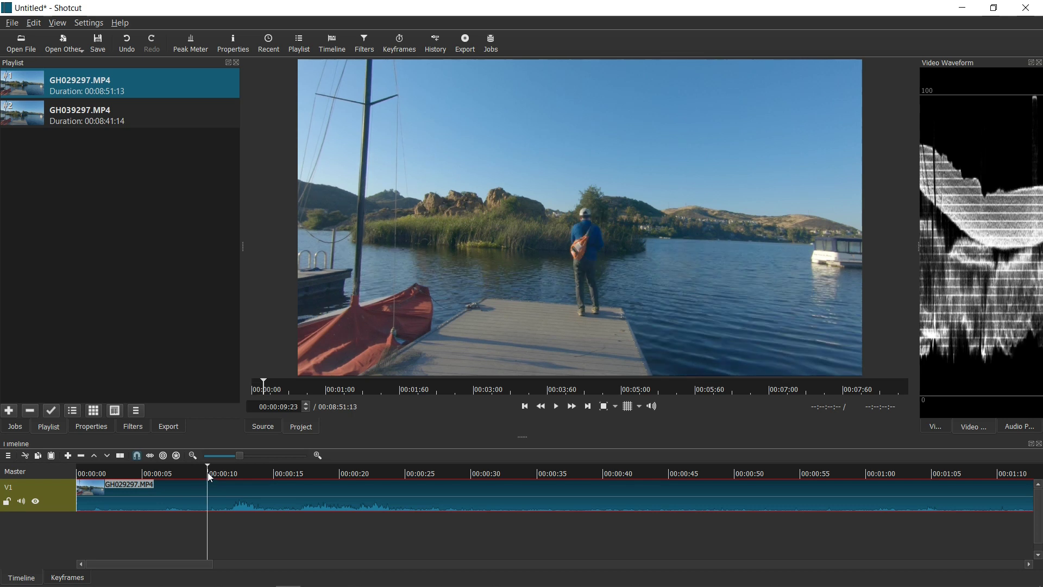
click(122, 457)
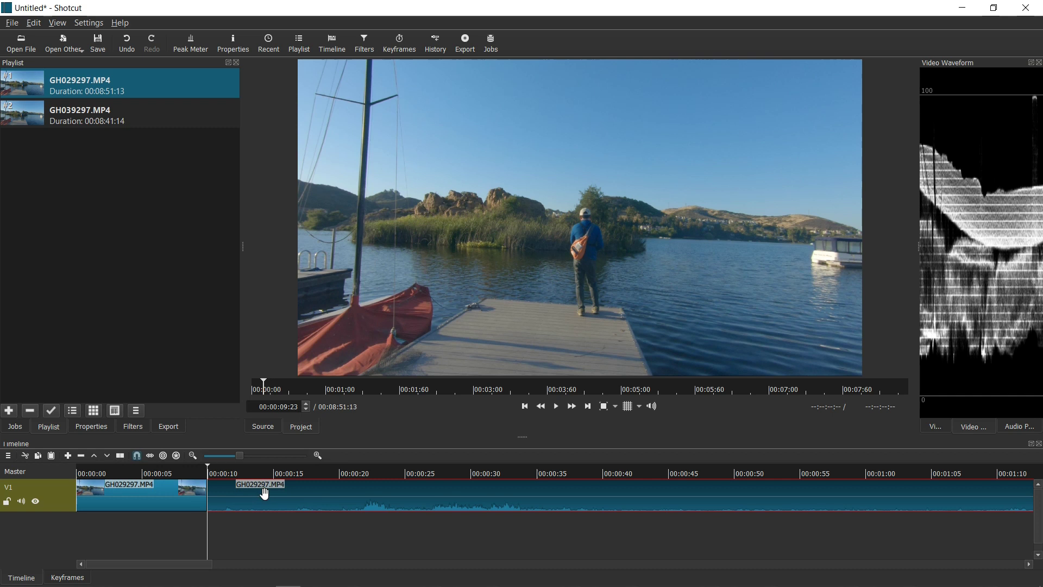
key(Delete)
Place GH039297.MP4 on V1 directly after the first clip.
click(30, 126)
drag(29, 132, 265, 497)
drag(330, 502, 379, 499)
Split GH039297.MP4 at 00:00:20:00 and delete the leftover part.
click(338, 474)
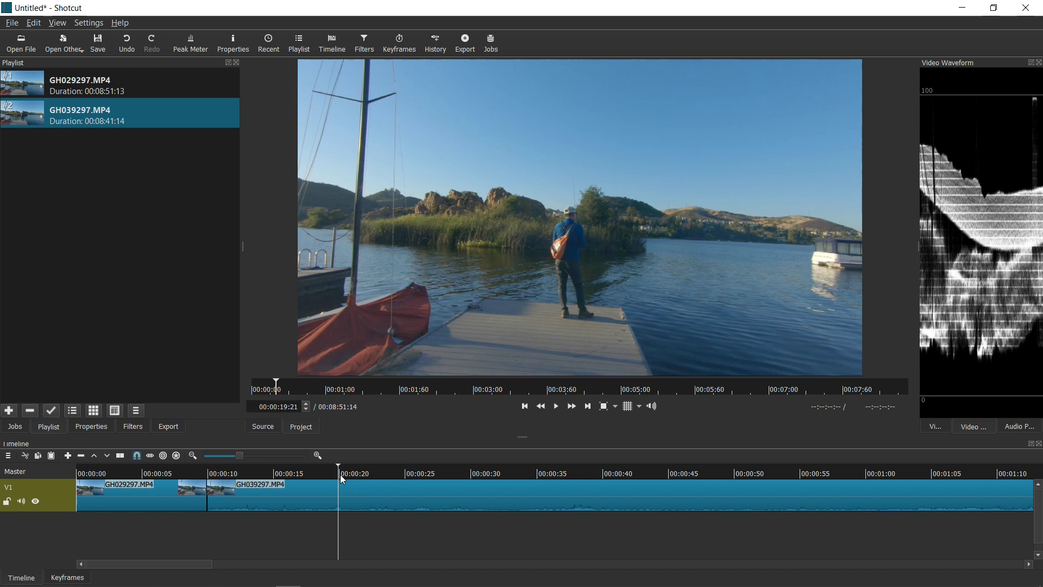
click(340, 474)
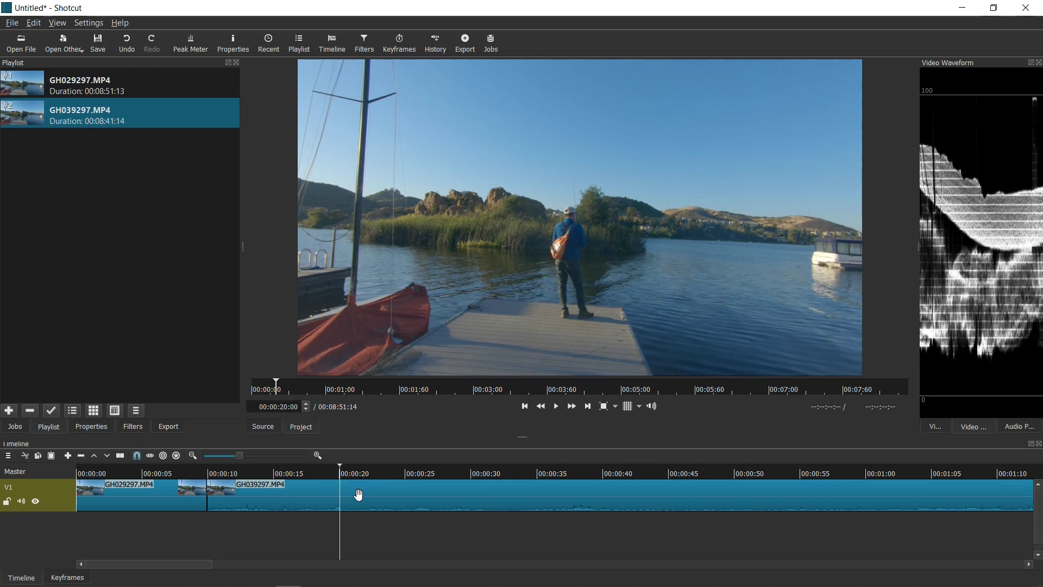
click(120, 455)
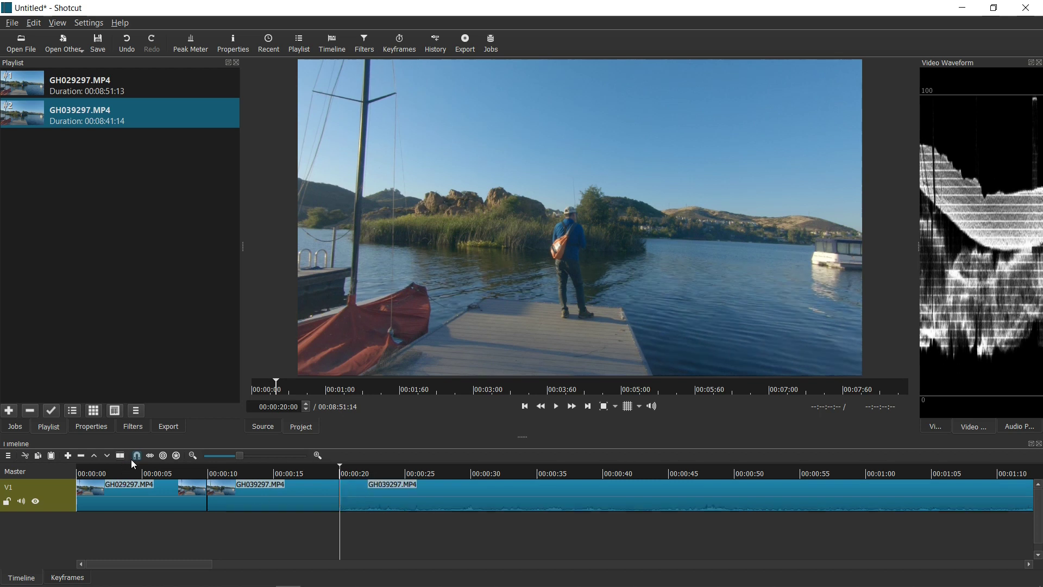
click(383, 498)
key(Delete)
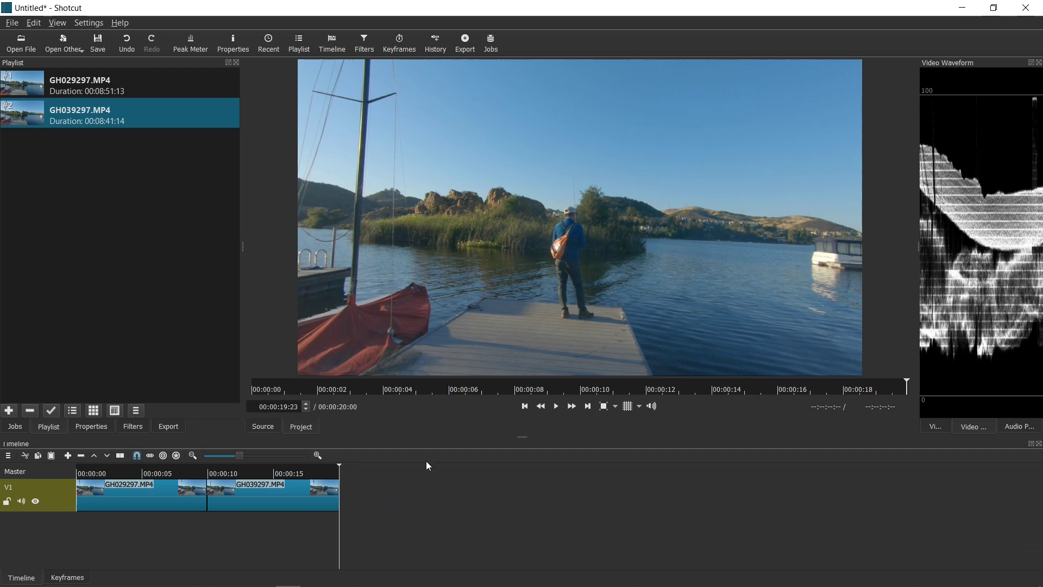
click(262, 455)
click(275, 486)
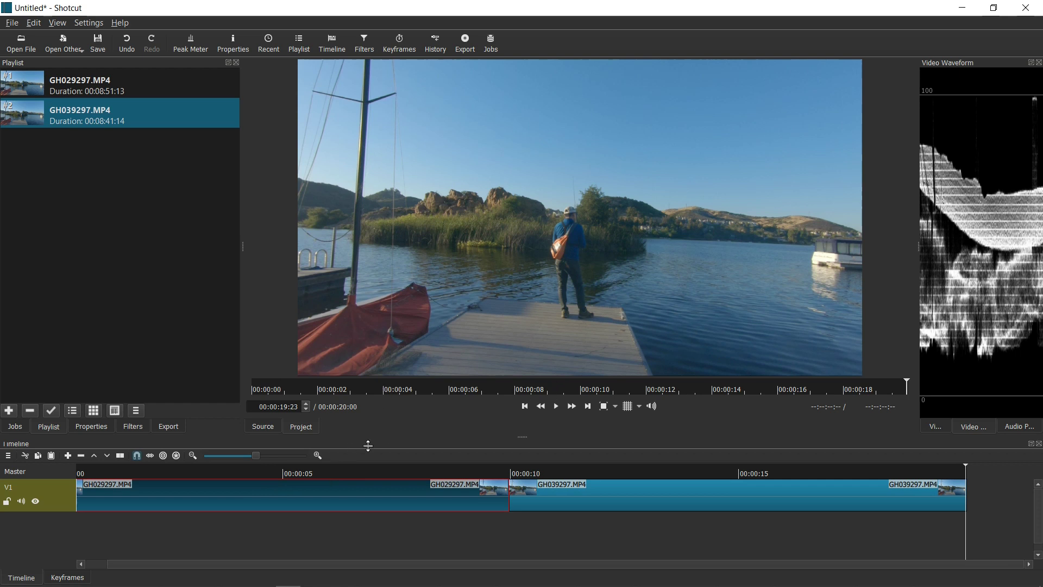
click(310, 468)
click(556, 406)
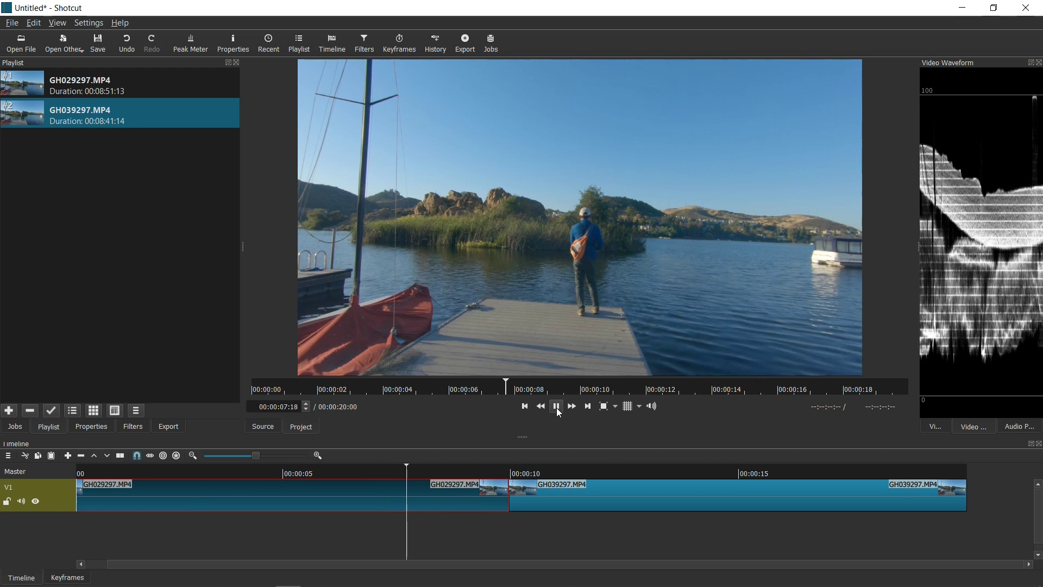
click(556, 408)
click(328, 468)
click(556, 407)
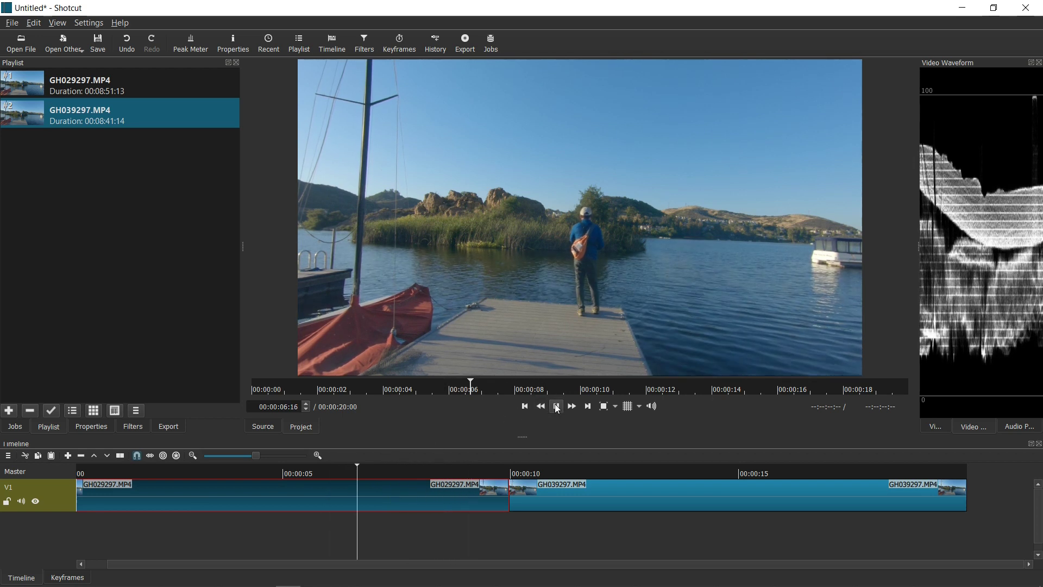
click(556, 408)
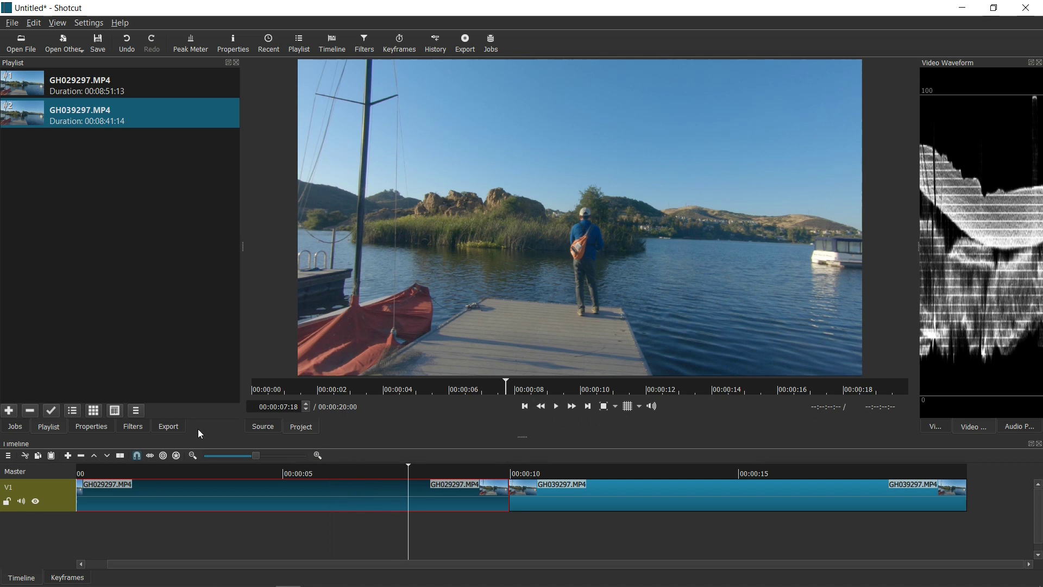
Add White Balance to GH029297.MP4, sampling the white boat as the neutral colour.
click(133, 426)
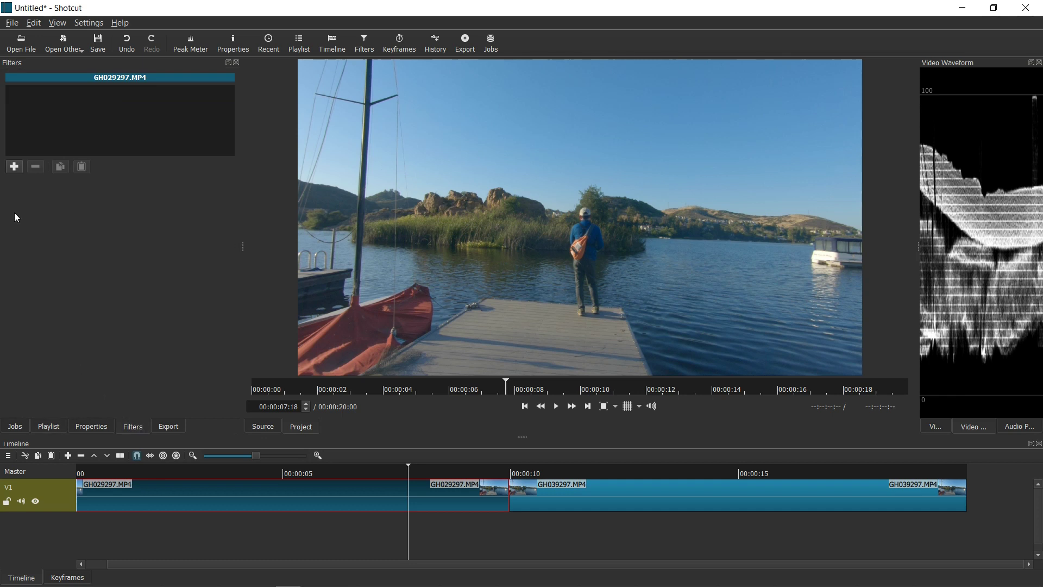
click(14, 166)
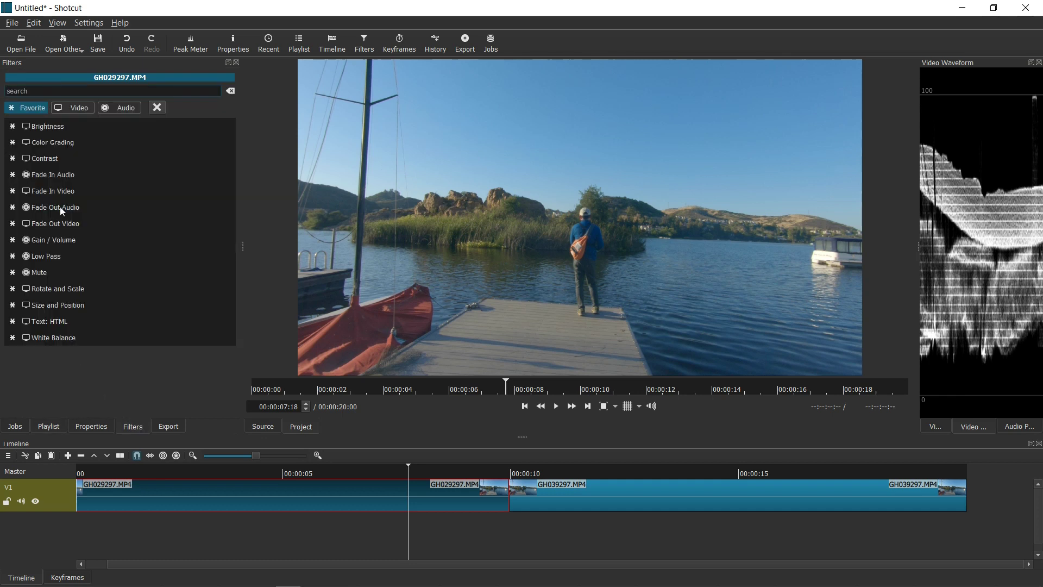
text(white)
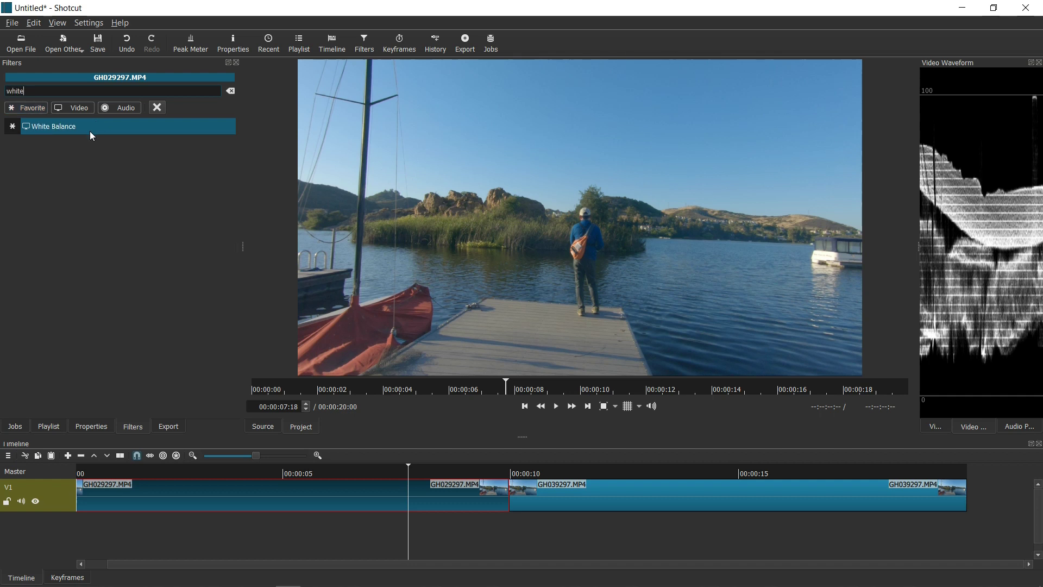
click(90, 132)
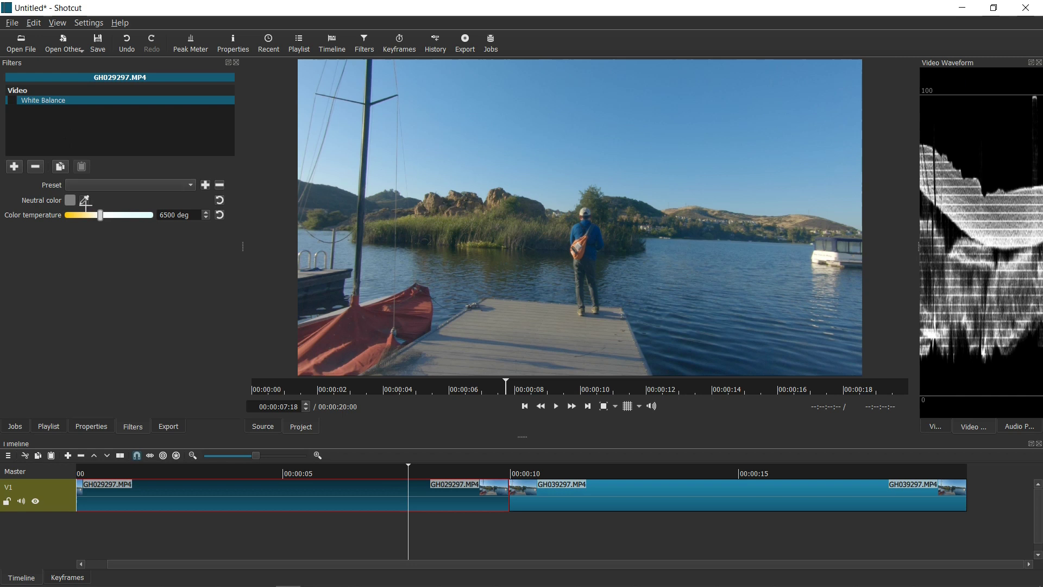
click(821, 256)
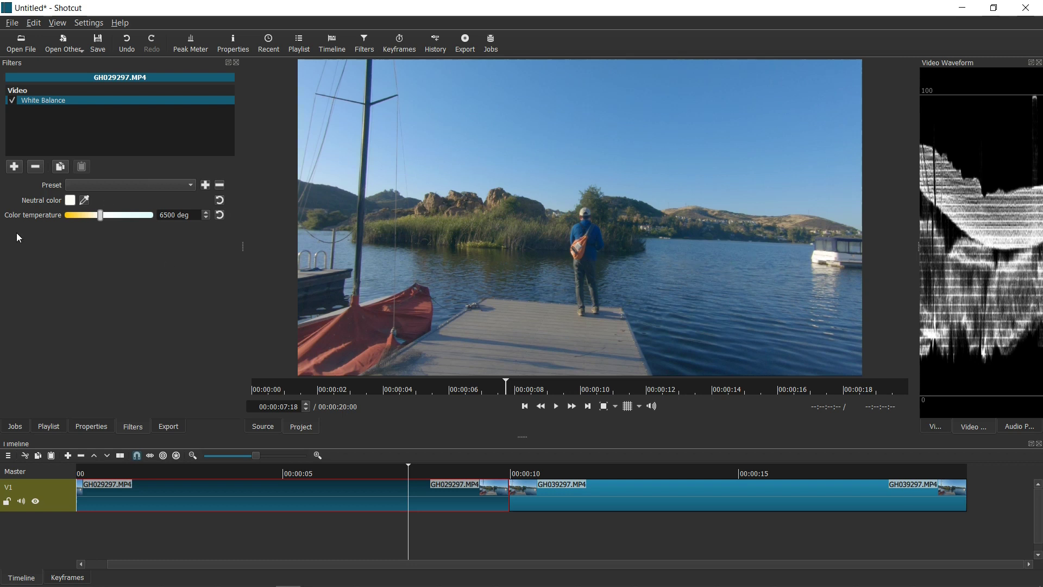
Add the Color Grading filter to GH029297.MP4.
click(14, 167)
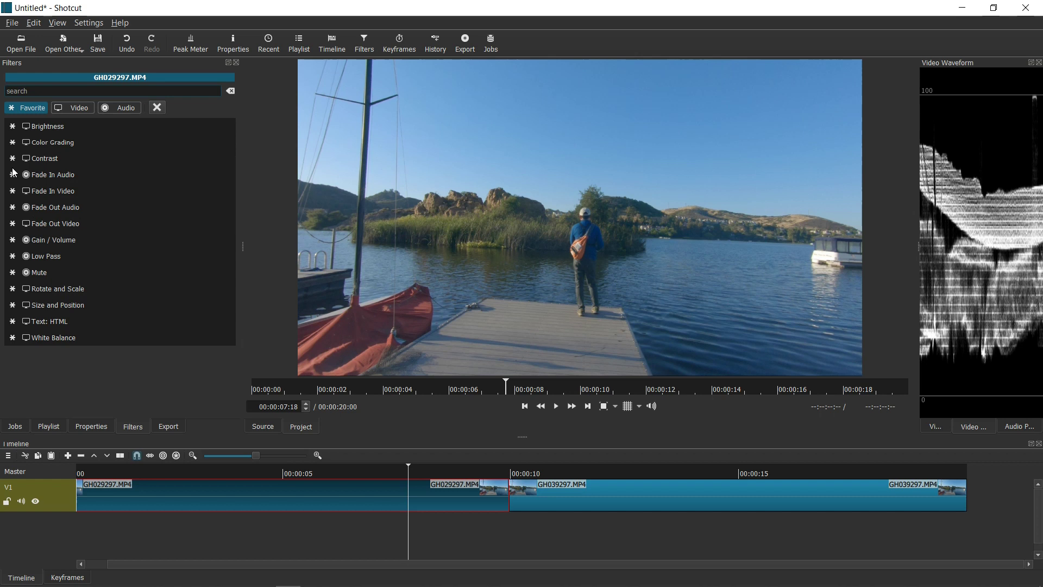
text(c)
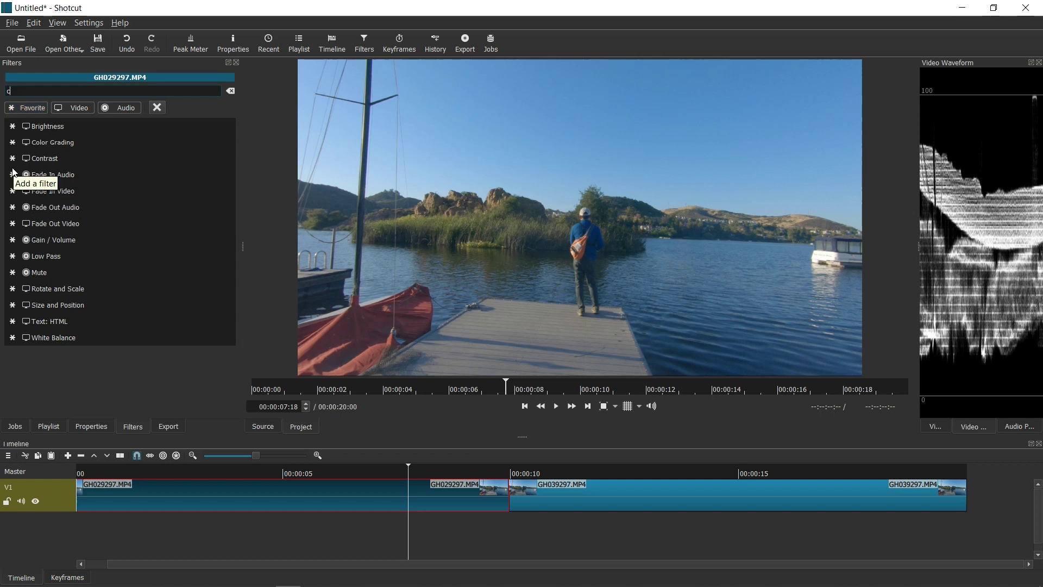
text(olor)
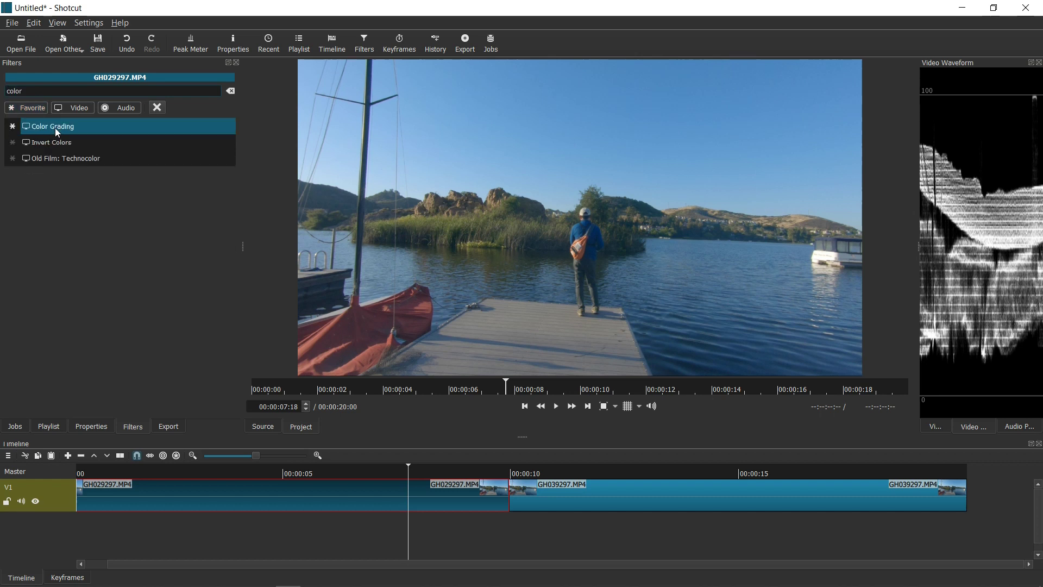
click(55, 129)
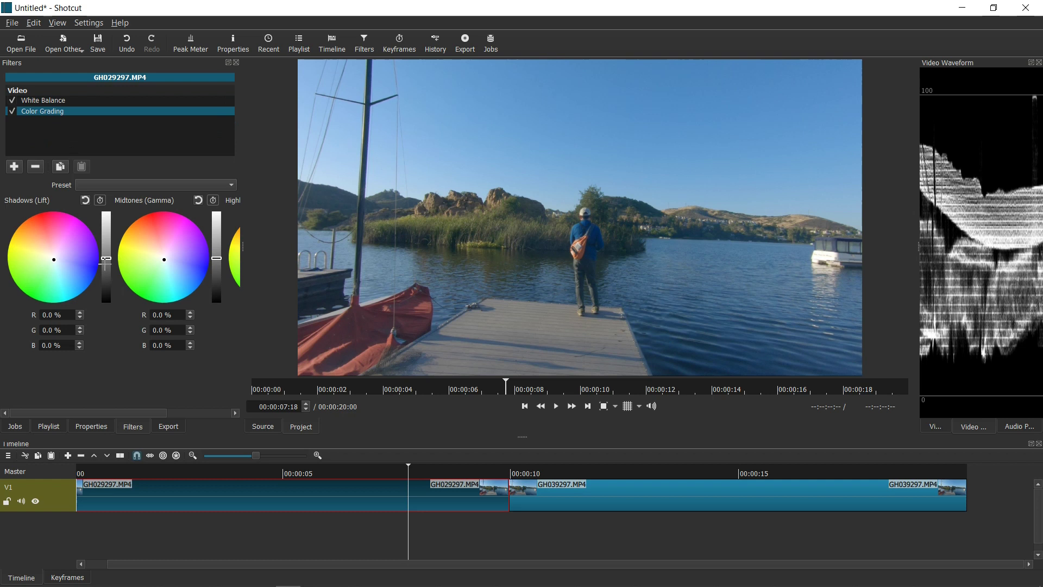
Set Color Grading shadows to -31.0 %, midtones 33.3 % and highlights 17.9 %, comparing with it off.
drag(106, 258, 106, 272)
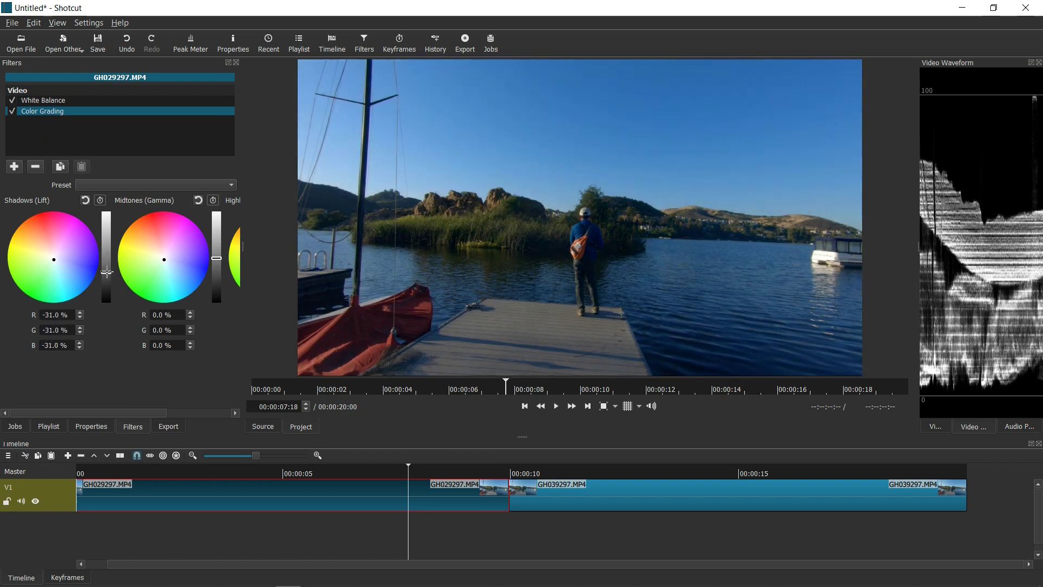
drag(96, 413, 199, 416)
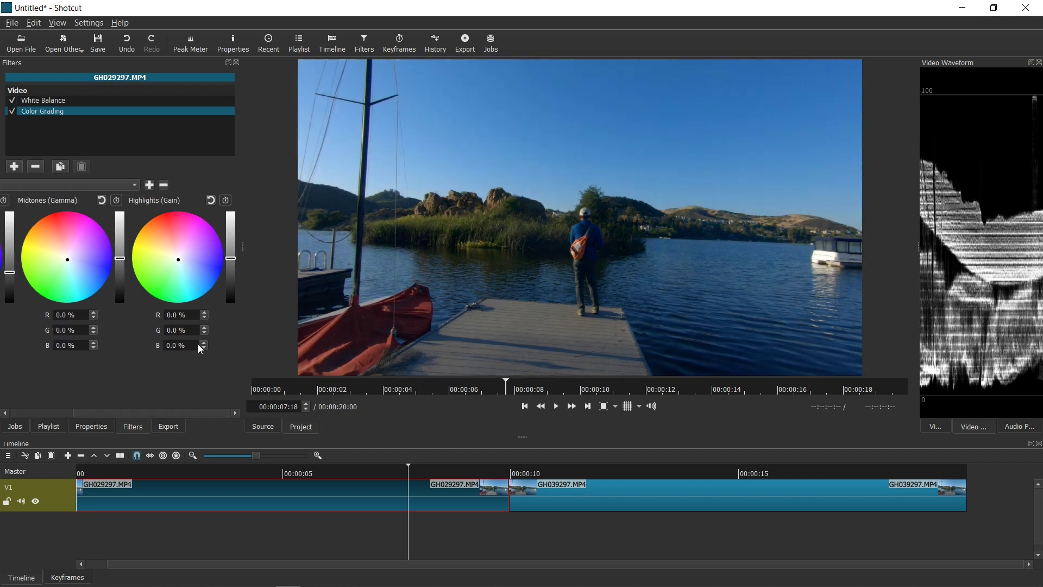
drag(228, 258, 230, 250)
mouse_move(120, 258)
mouse_down()
mouse_move(120, 273)
mouse_move(122, 243)
mouse_up()
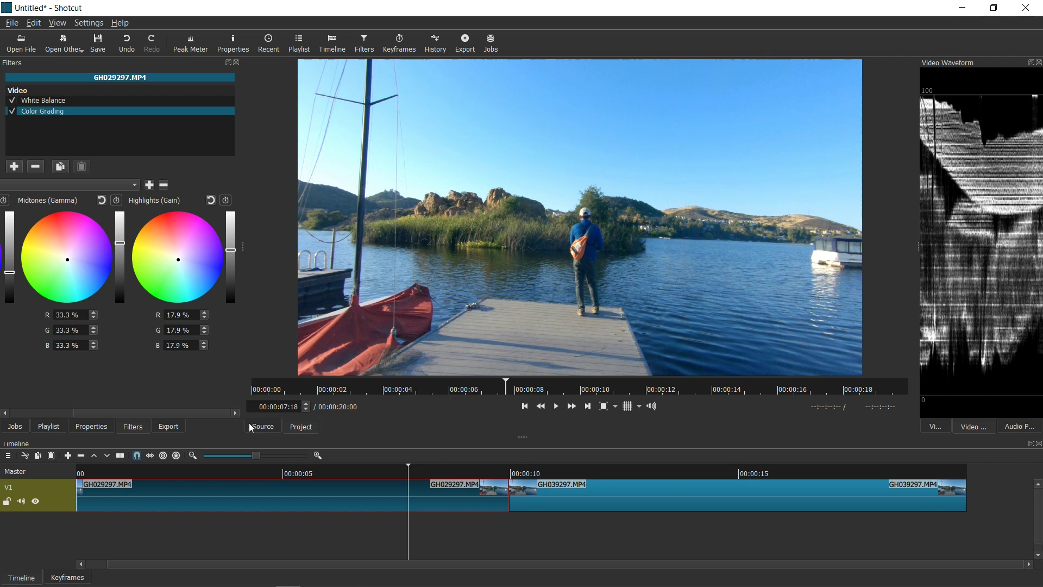
drag(151, 413, 58, 413)
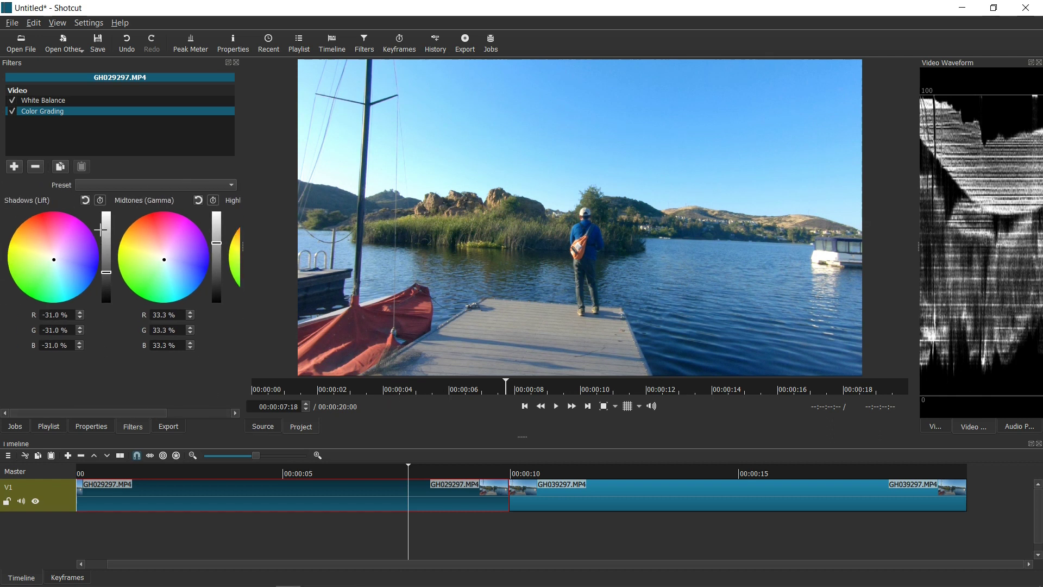
click(13, 112)
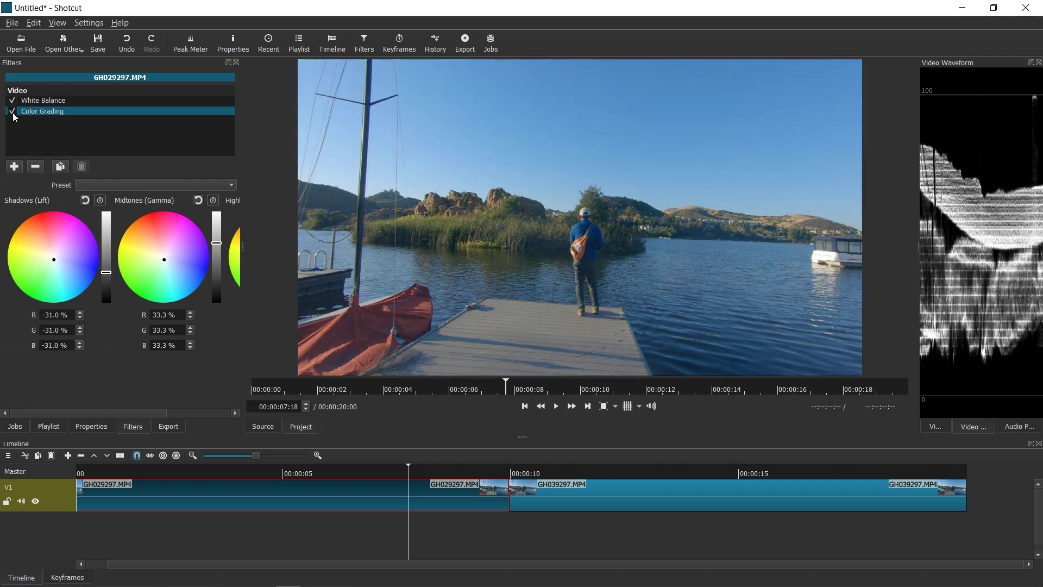
click(14, 167)
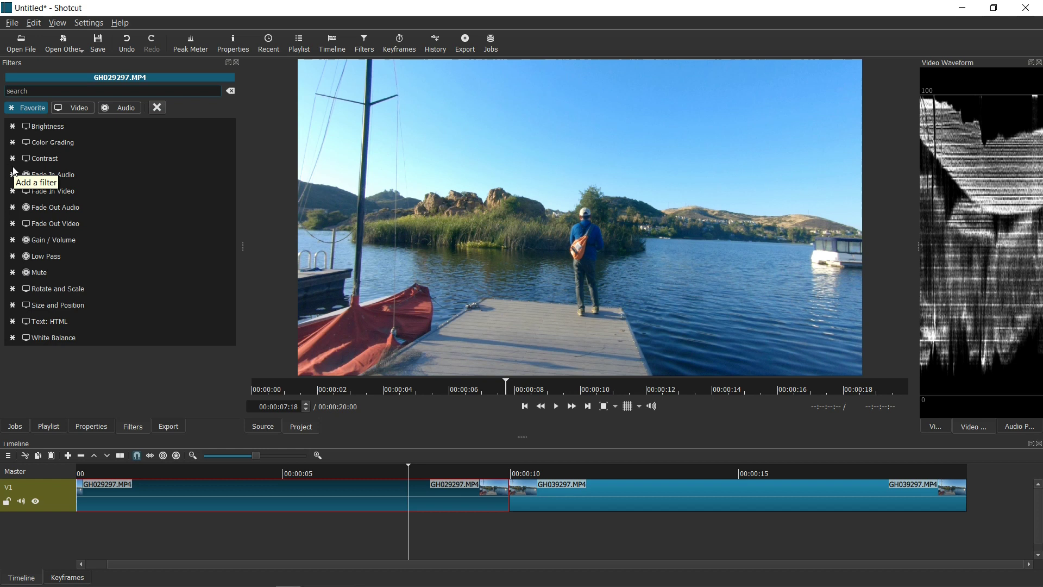
Add Sharpen at 50 % amount and size, then scrub the timeline to check the result.
text(shar)
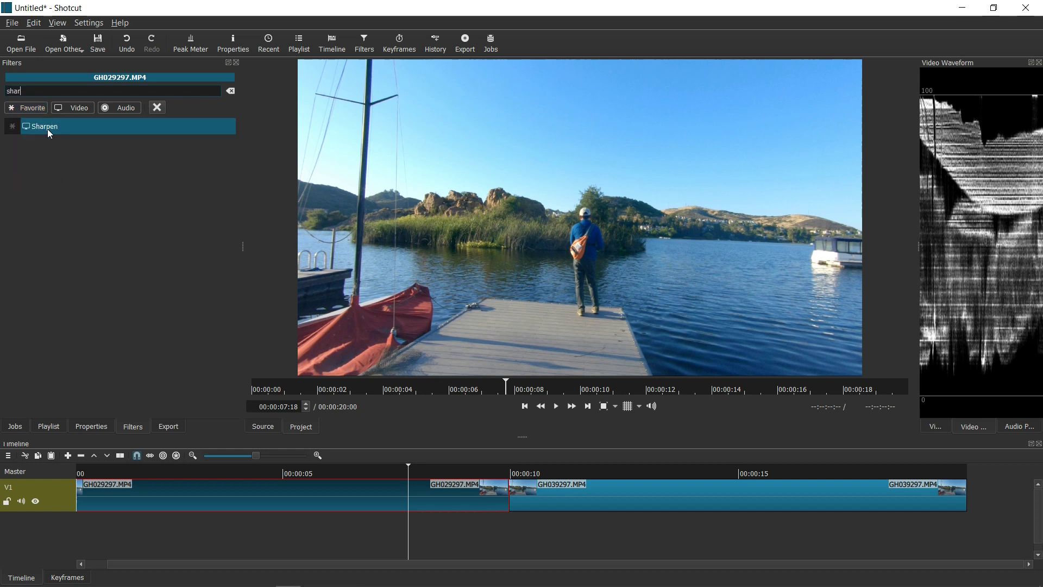
click(47, 128)
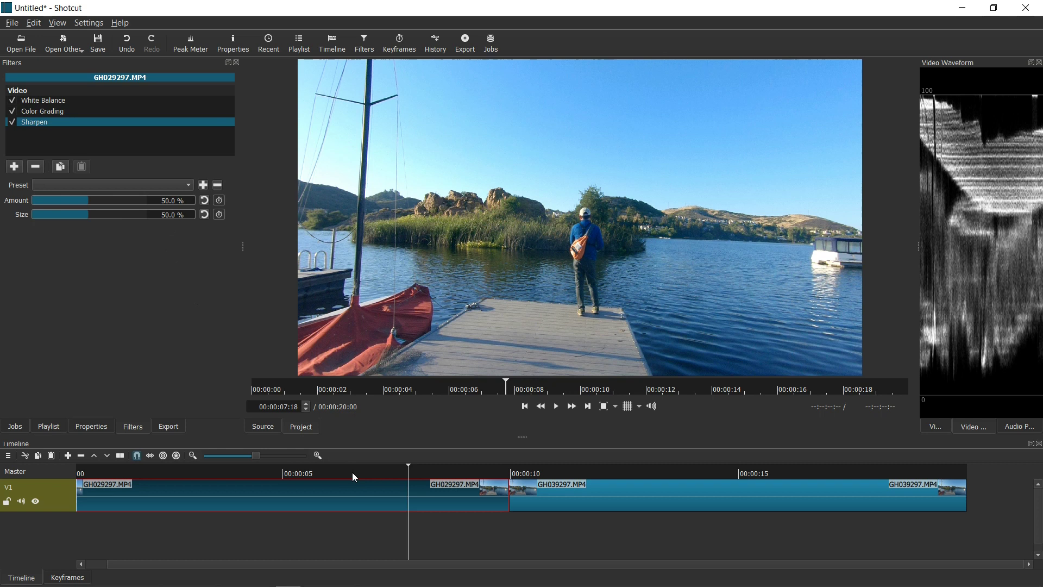
click(467, 473)
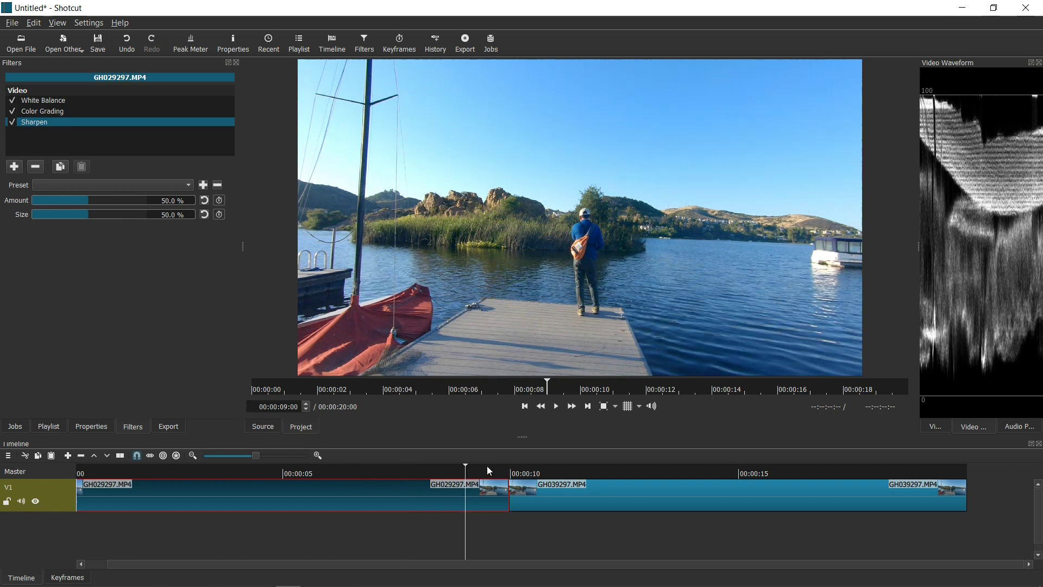
click(543, 473)
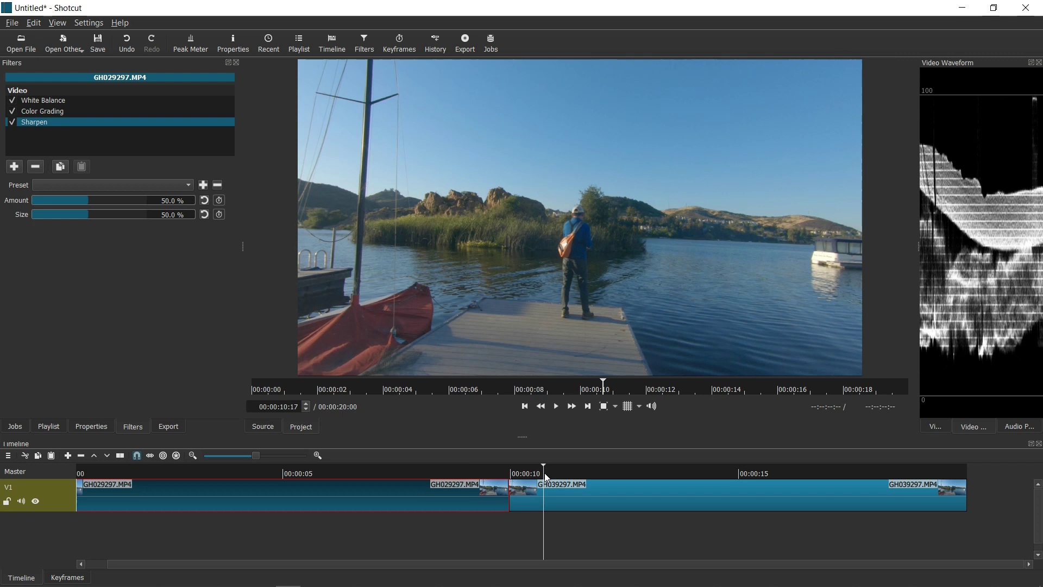
click(441, 473)
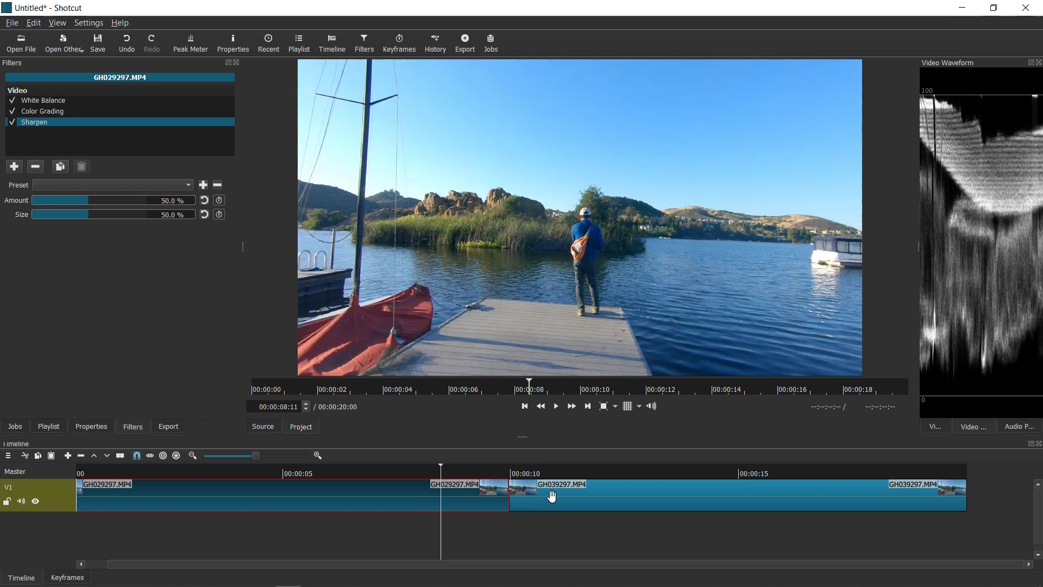
click(552, 496)
click(474, 492)
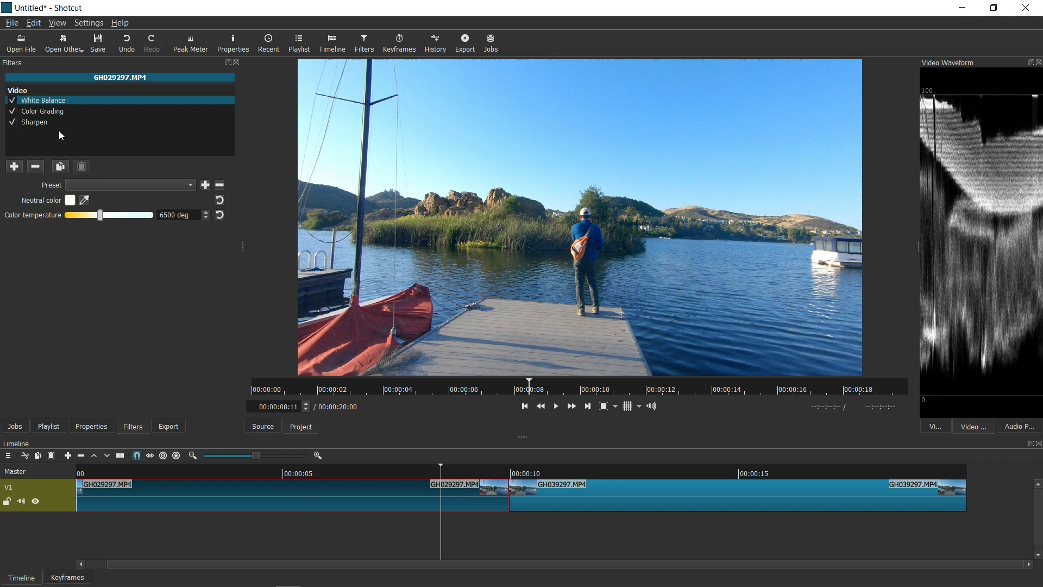
Copy the first clip's three filters and paste them onto GH039297.MP4.
click(60, 167)
click(623, 490)
click(618, 473)
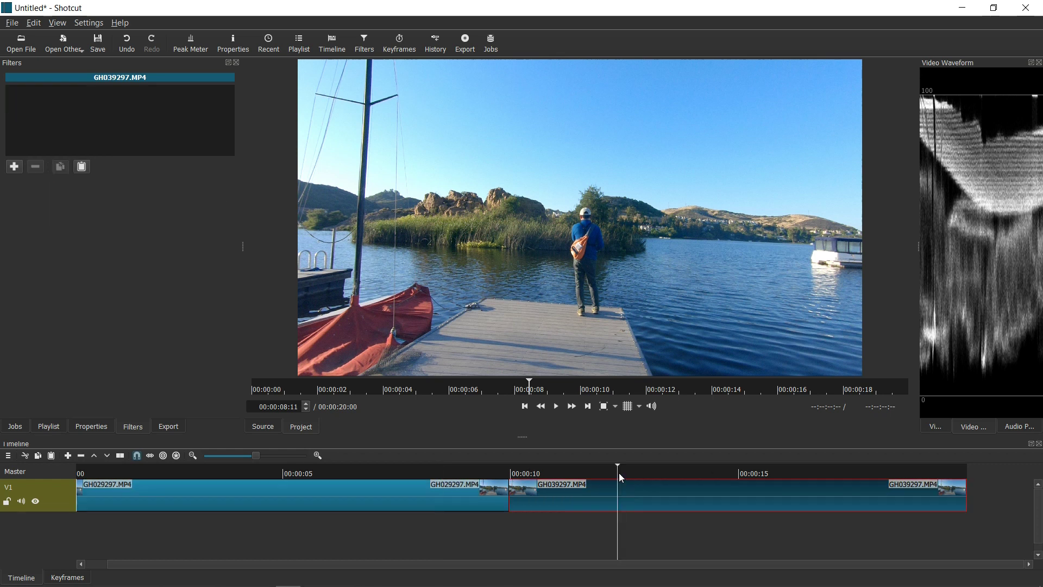
click(82, 167)
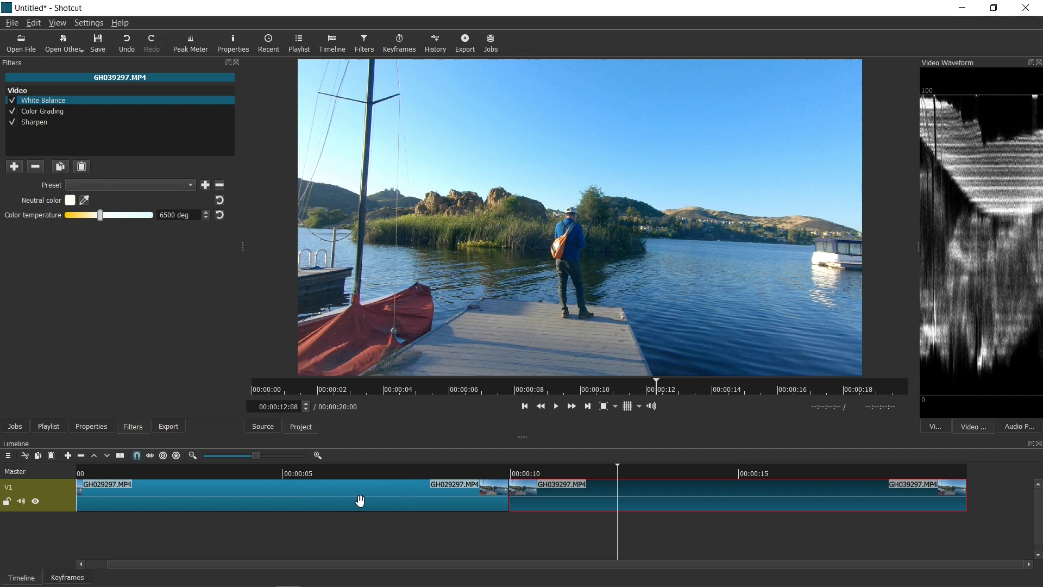
click(560, 488)
Remove the White Balance, Color Grading and Sharpen filters from GH039297.MP4.
click(460, 472)
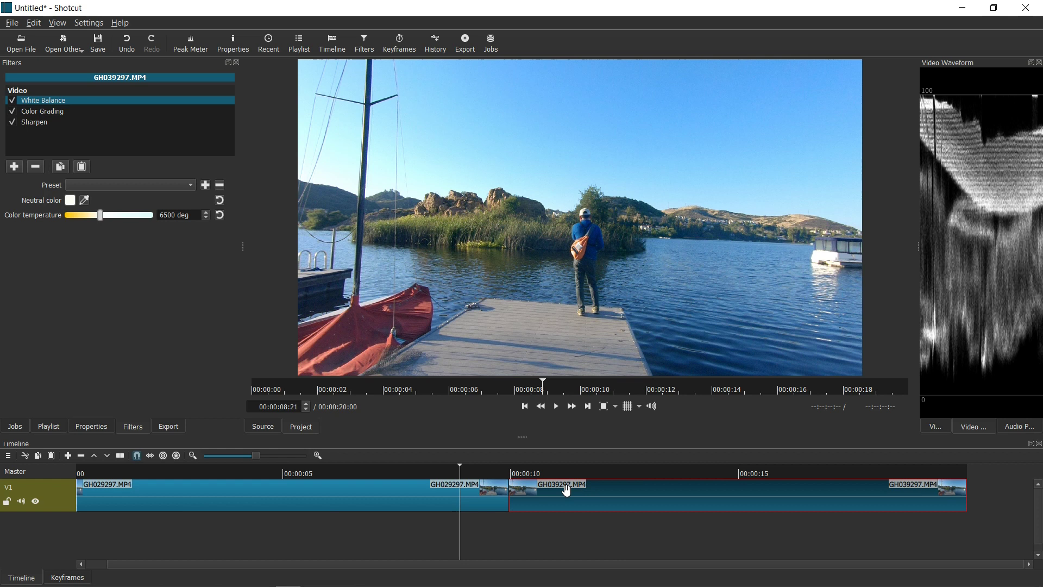
click(574, 474)
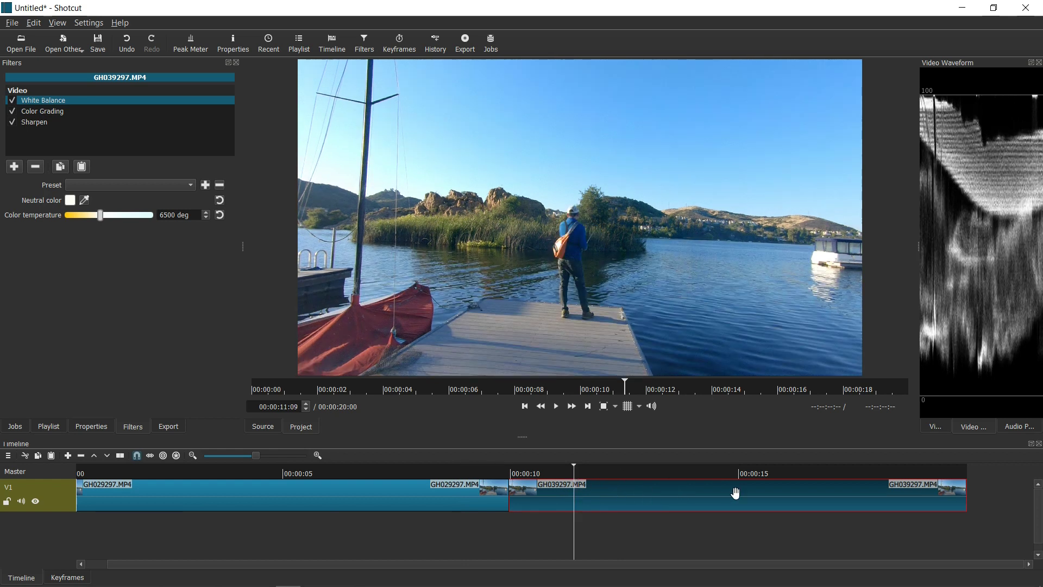
click(40, 167)
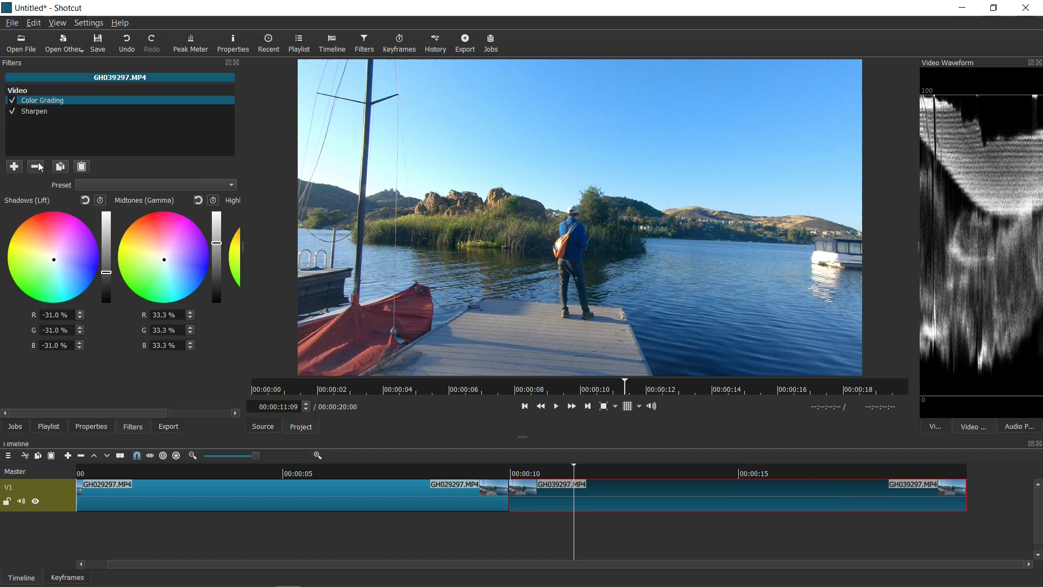
click(39, 166)
click(40, 166)
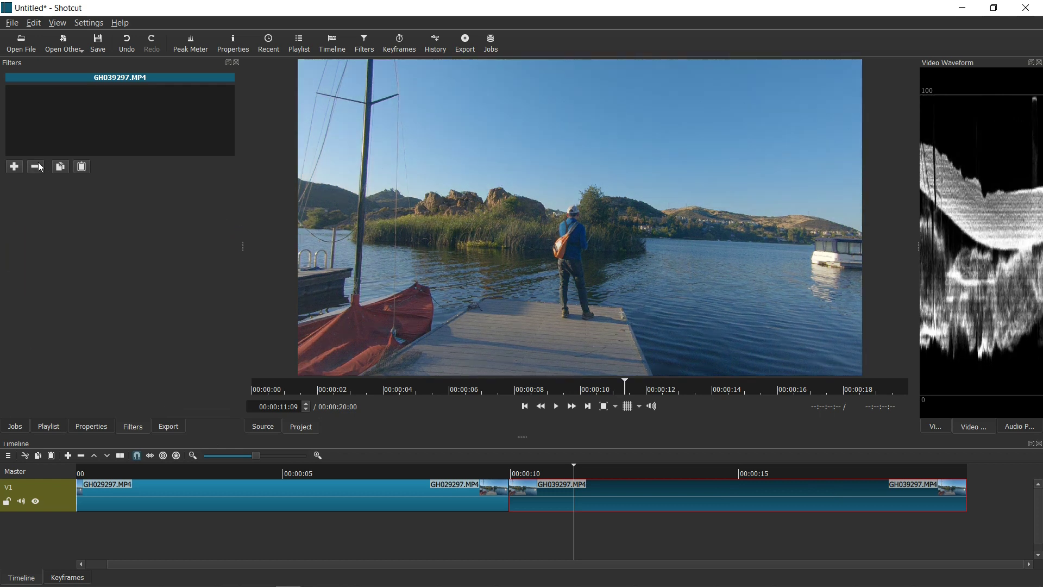
Confirm only GH029297.MP4 keeps its filters, then zoom the timeline to fit both clips.
click(374, 499)
click(383, 469)
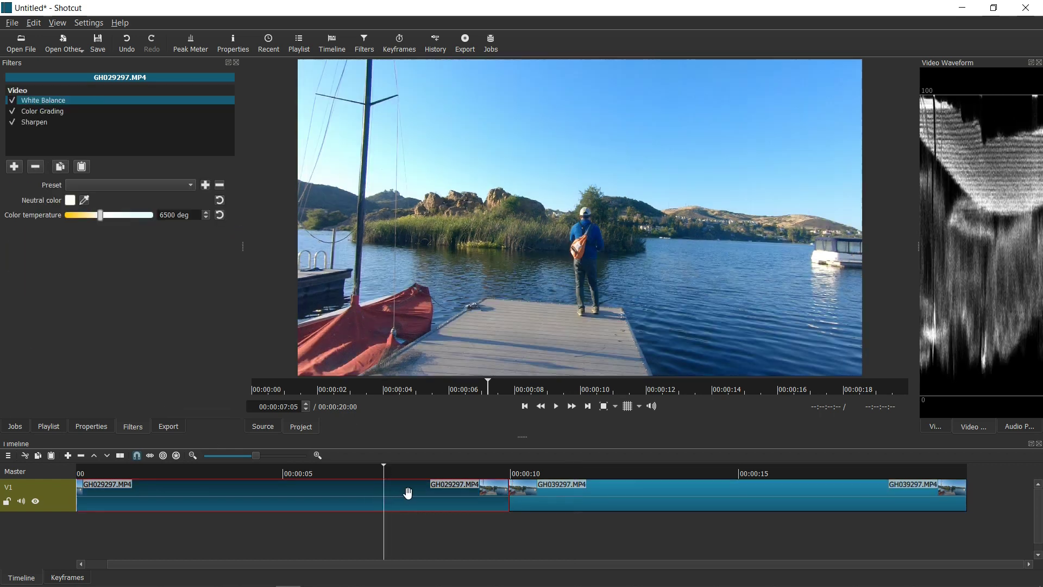
click(536, 473)
click(458, 472)
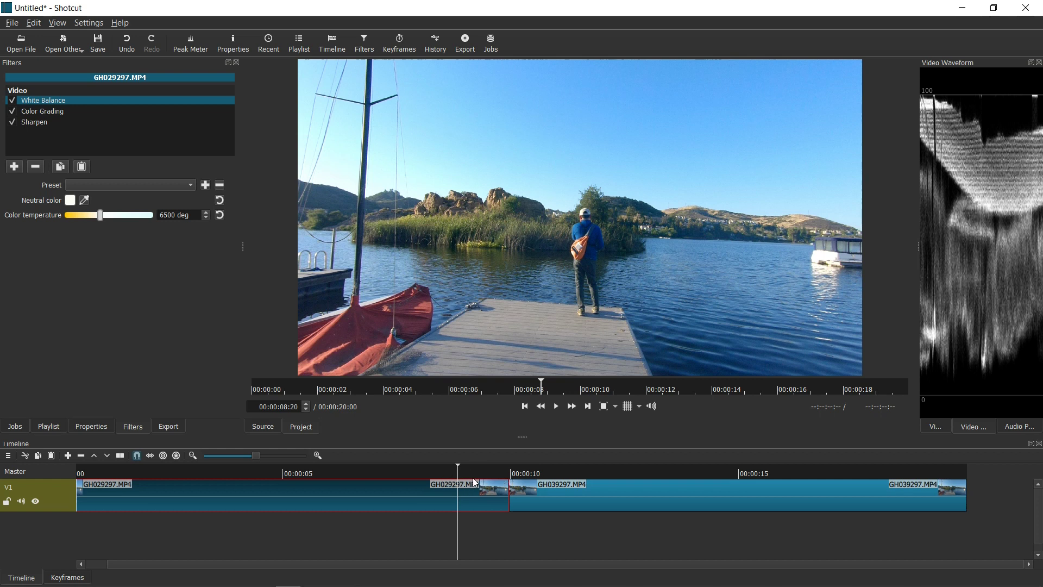
click(564, 489)
click(557, 488)
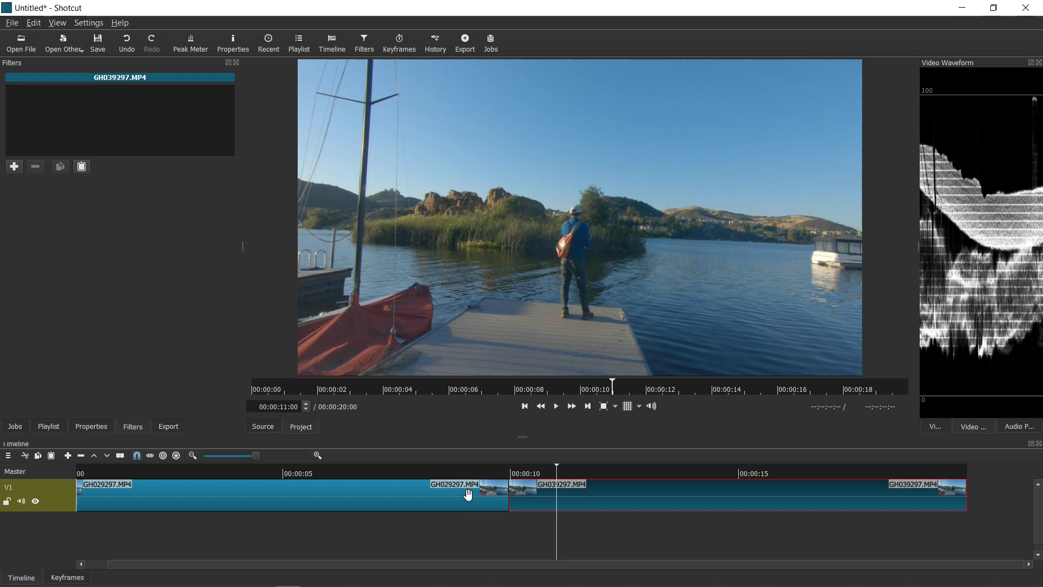
click(468, 495)
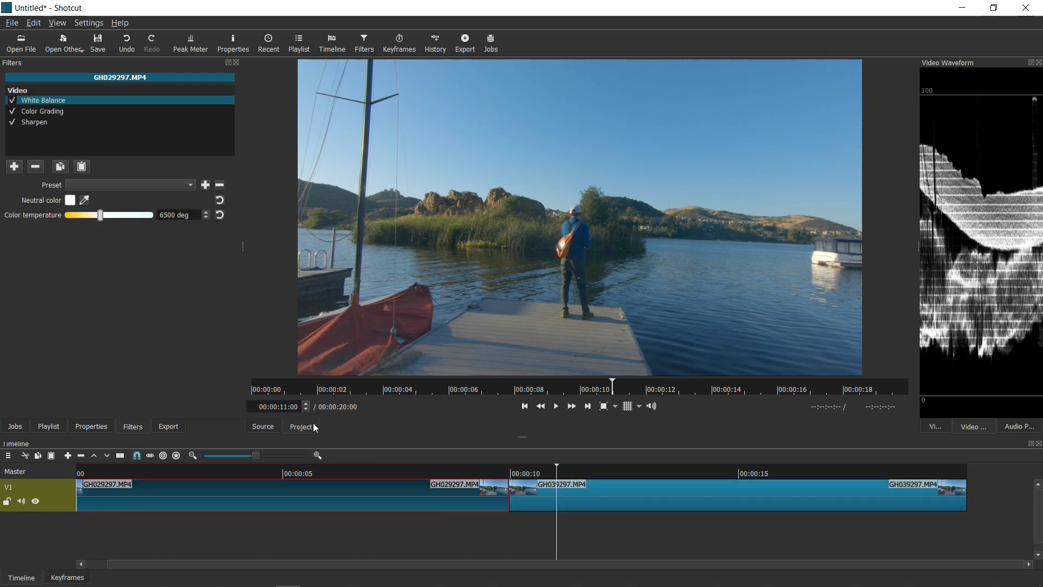
click(607, 500)
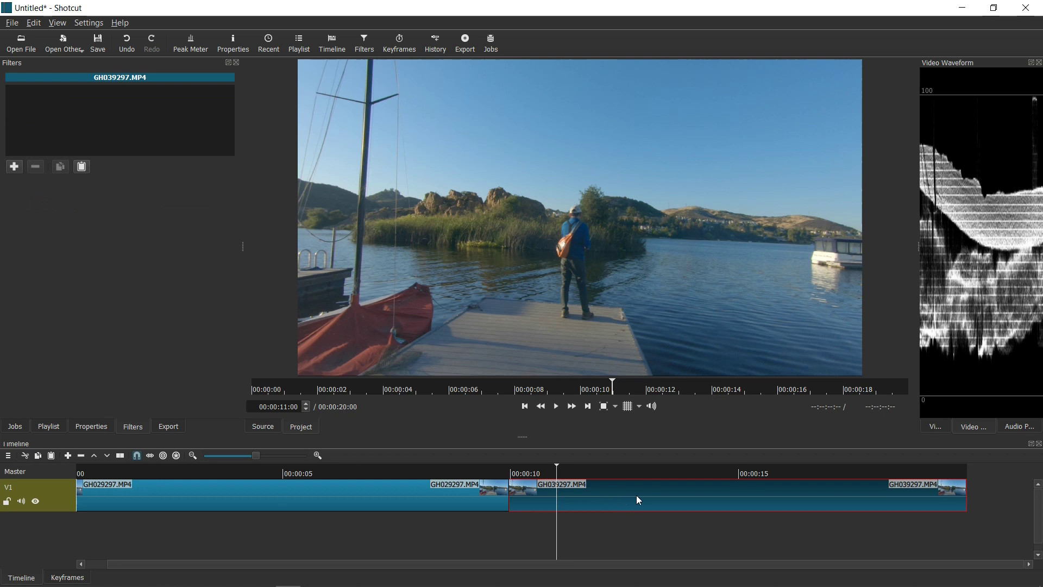
click(238, 457)
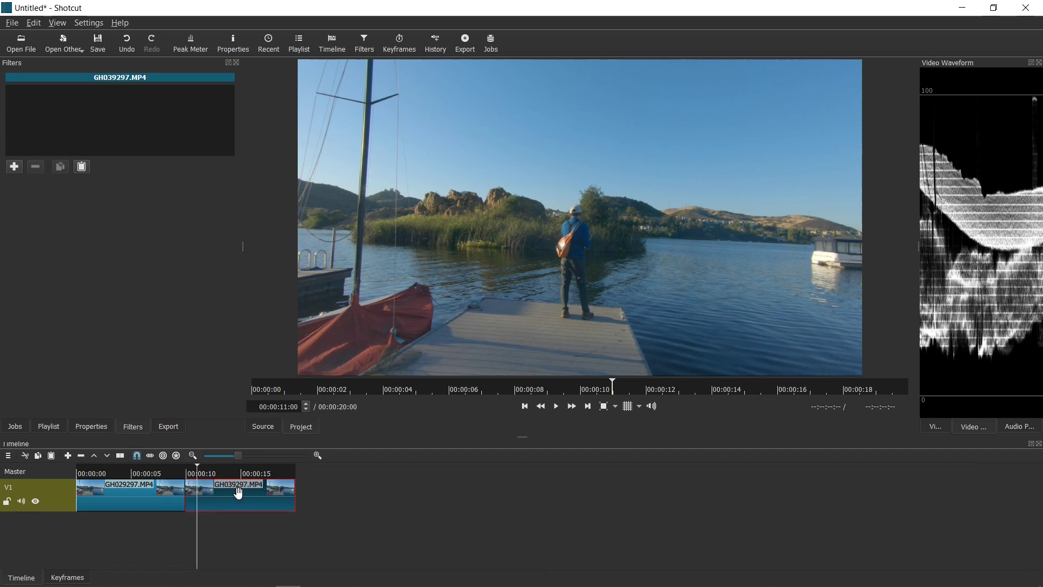
Paste three more GH039297.MP4 copies at the end of V1, extending it to 00:00:50:04.
key(End)
key(ctrl+v)
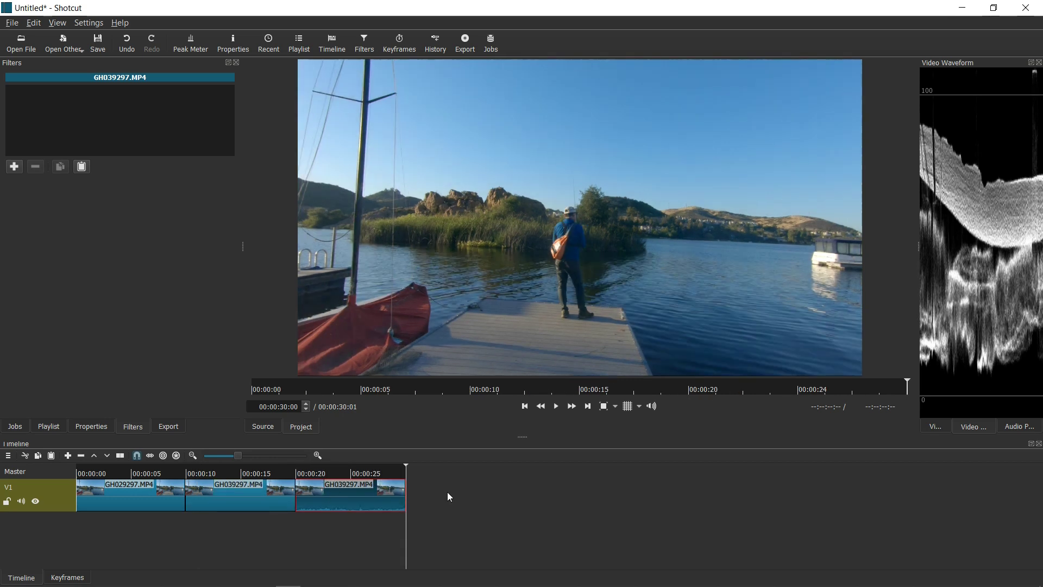
key(ctrl+v)
key(ctrl+v)
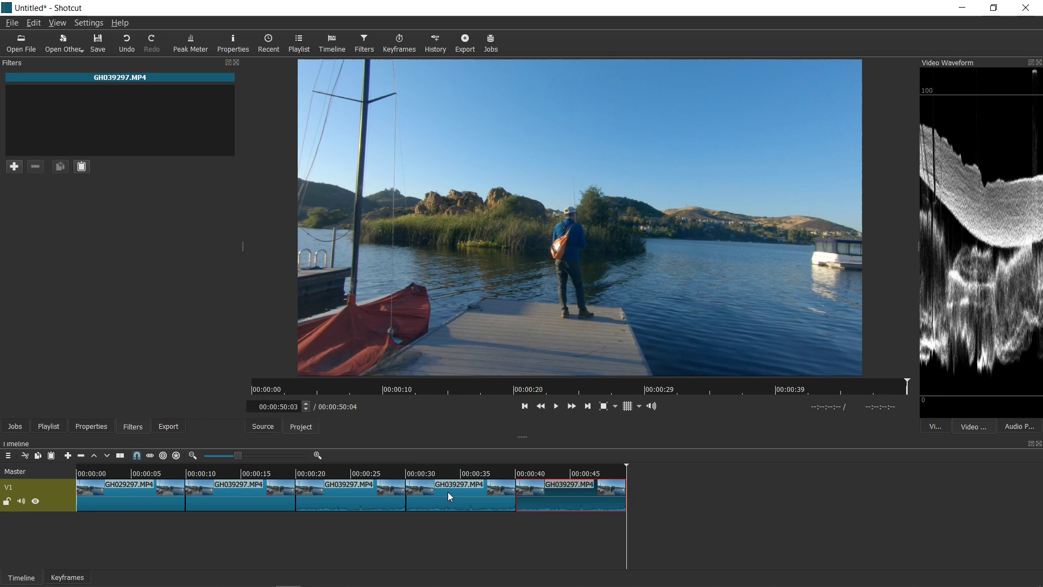
key(ctrl+v)
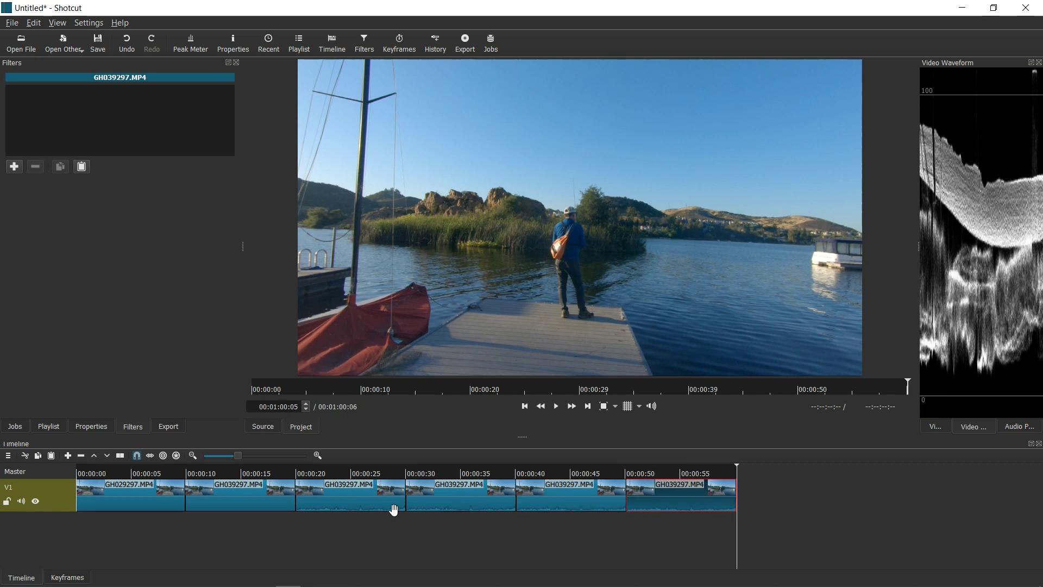
Copy the first clip's filters and confirm clips two through six carry no filters.
click(159, 494)
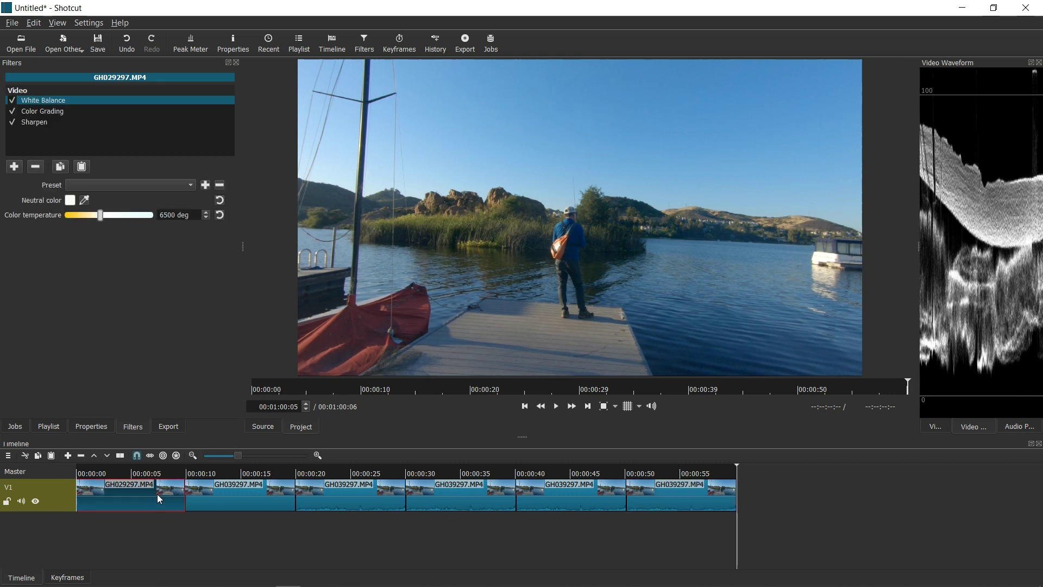
click(59, 171)
click(227, 491)
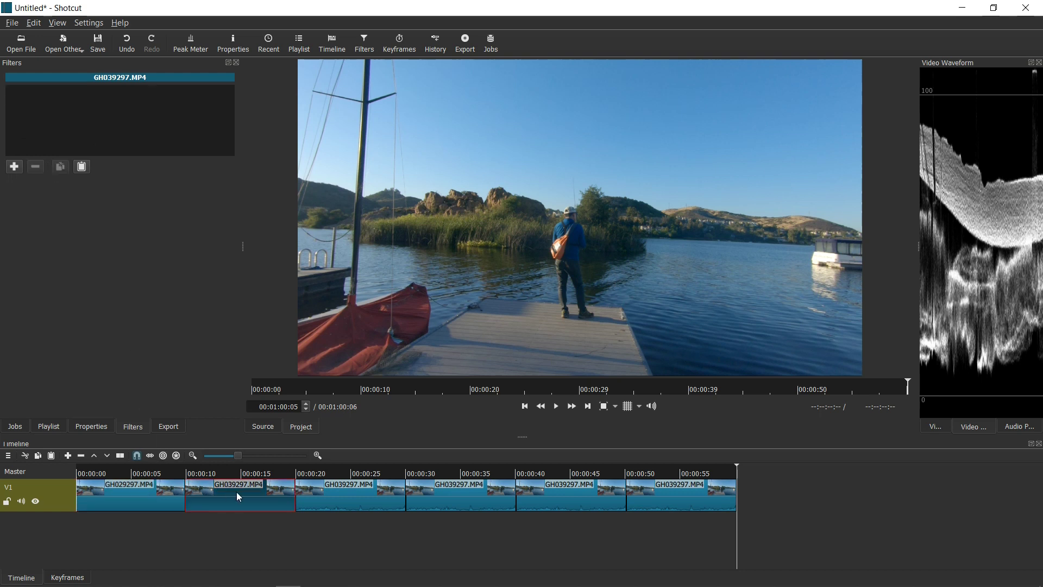
click(355, 492)
click(440, 489)
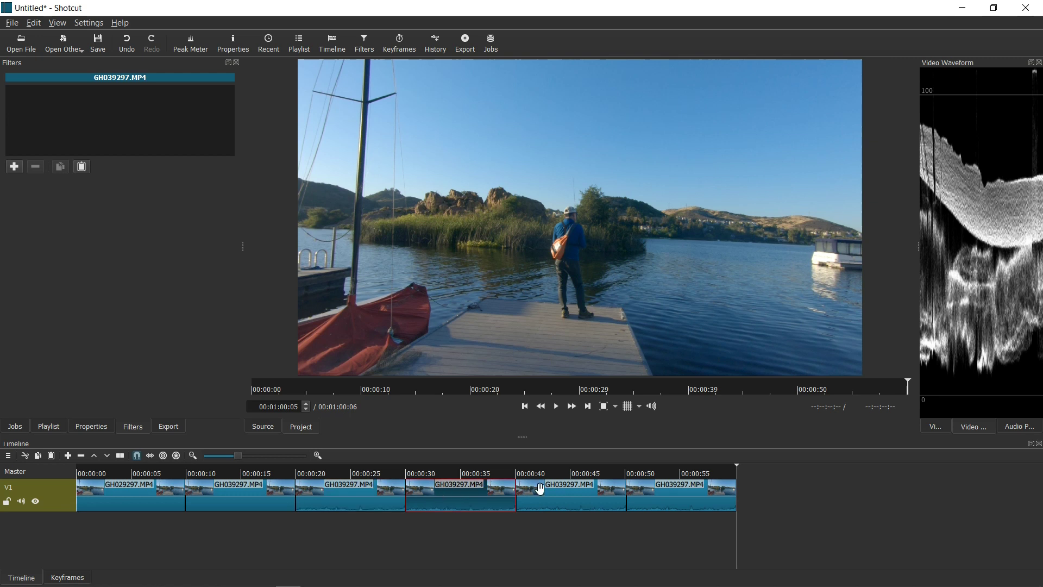
click(540, 489)
click(651, 488)
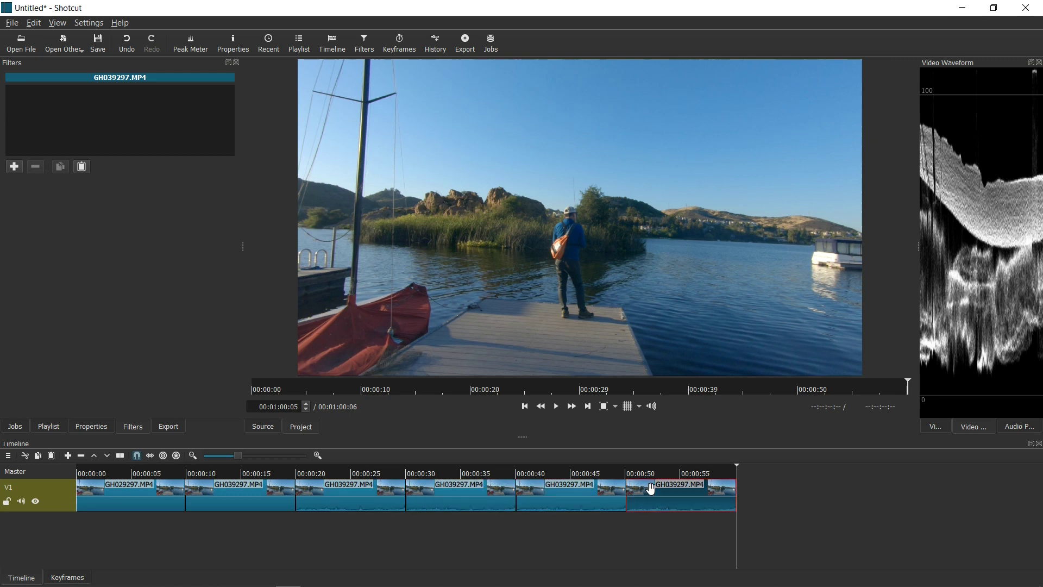
click(663, 474)
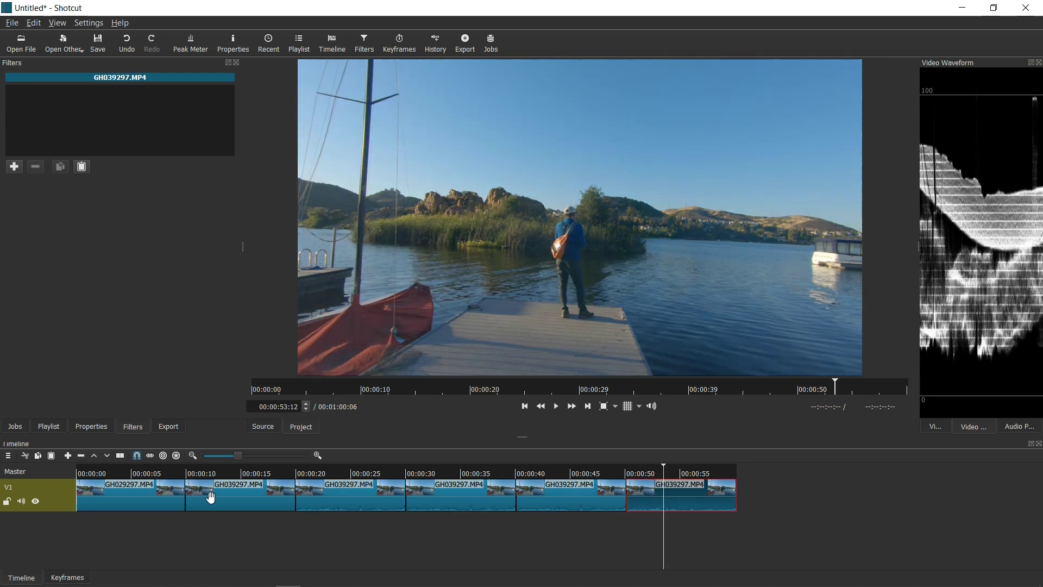
Recopy the first clip's filters, then remove its White Balance, Color Grading and Sharpen.
click(145, 496)
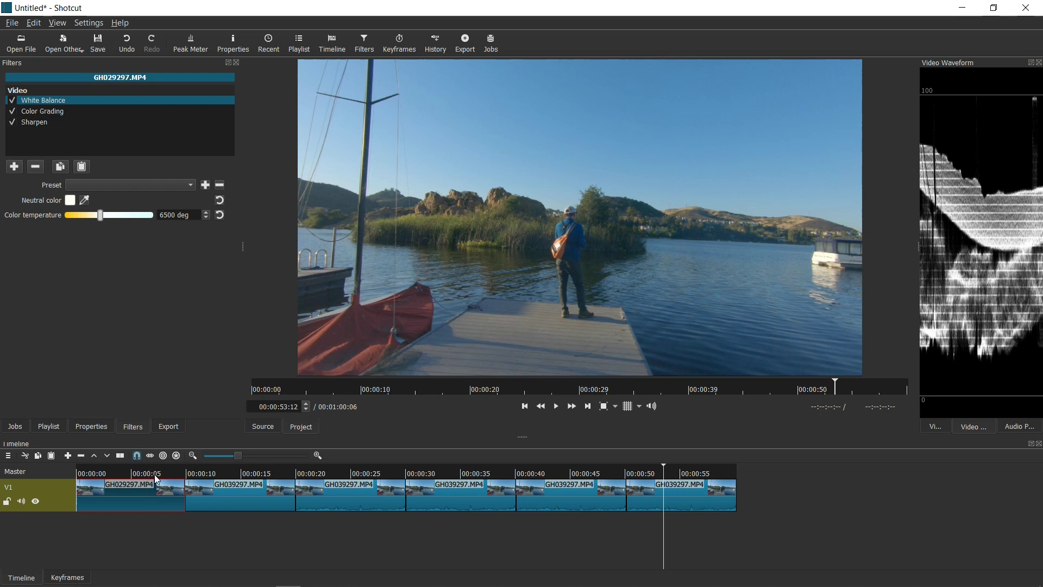
click(60, 170)
click(35, 169)
click(35, 169)
click(35, 169)
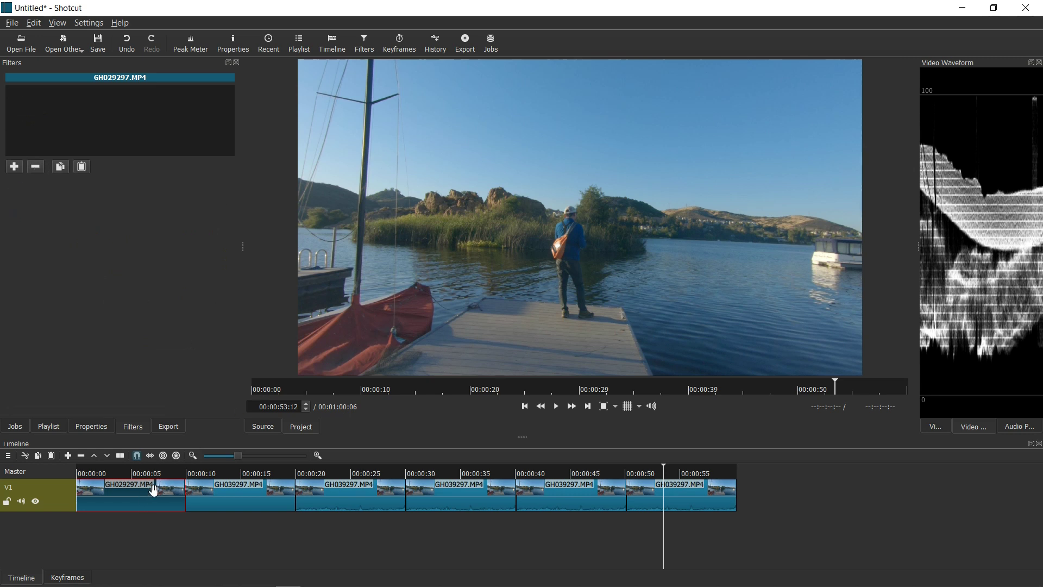
Paste White Balance, Color Grading and Sharpen onto the V1 track, then deselect the timeline.
click(54, 496)
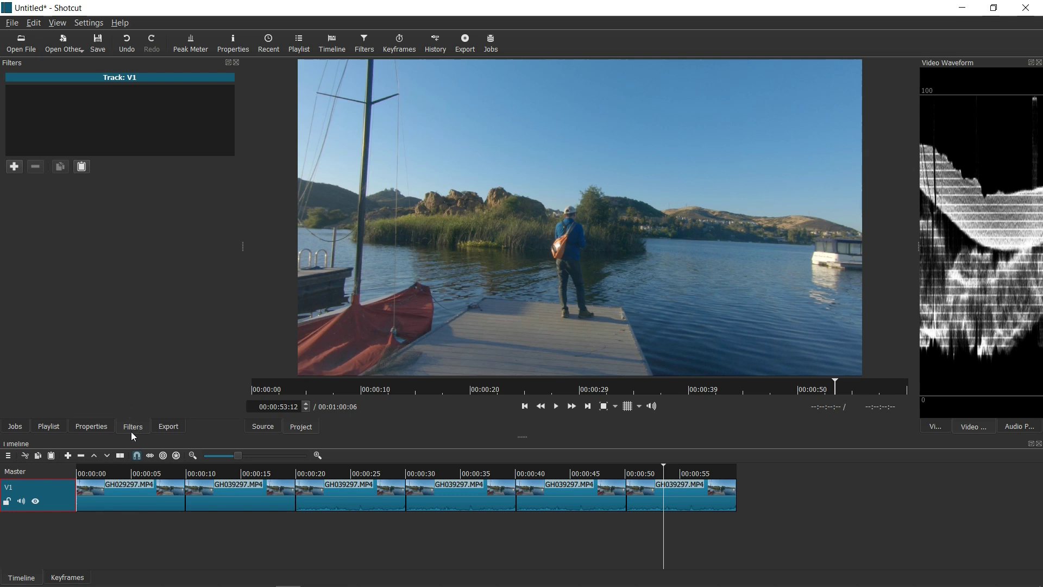
click(83, 168)
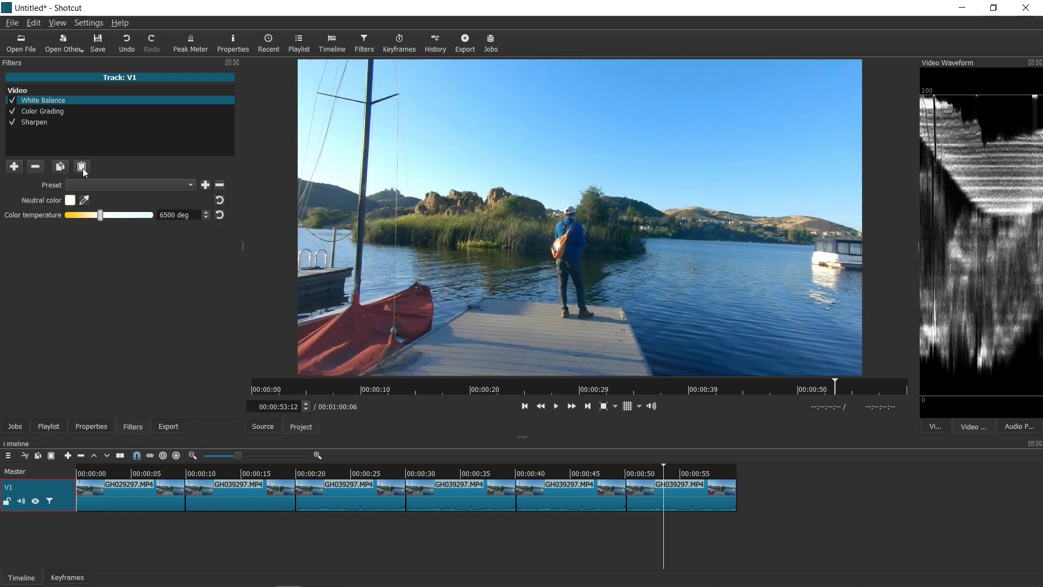
double_click(58, 476)
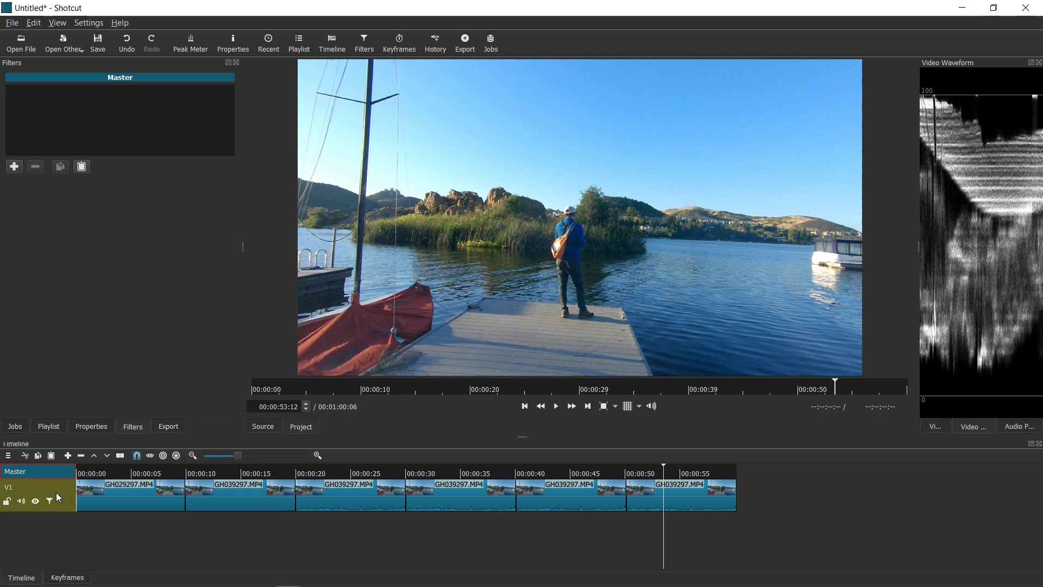
click(67, 482)
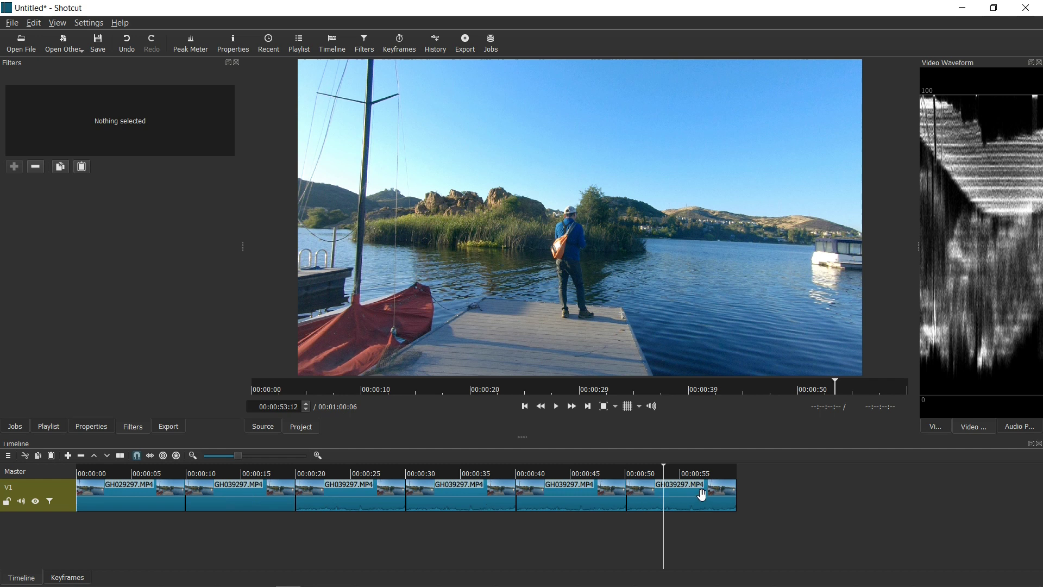
Preview the graded footage at about 8, 11, 21, 32, 42 and 53 seconds, then list V1's filters.
click(171, 479)
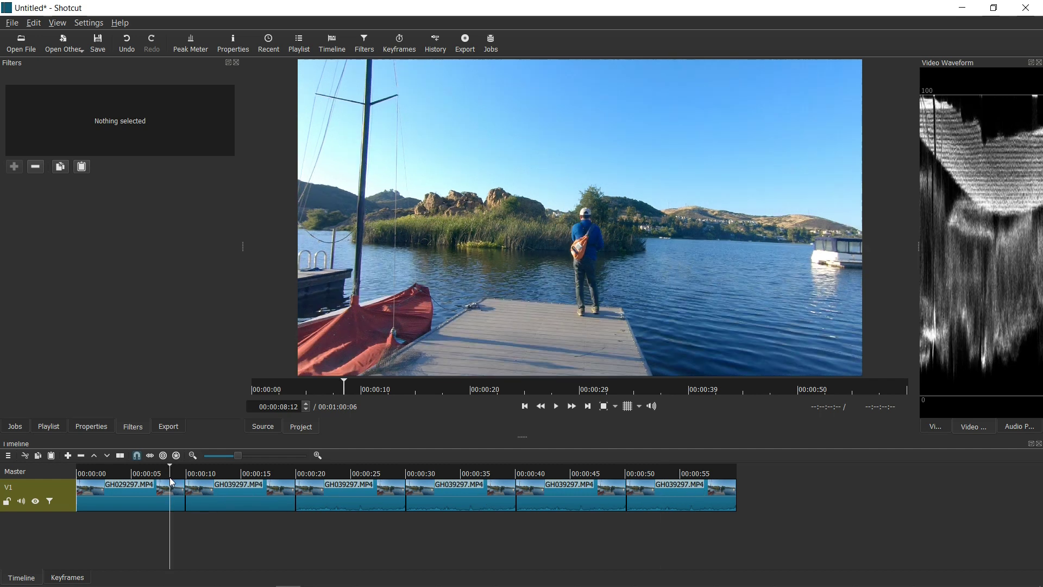
click(203, 472)
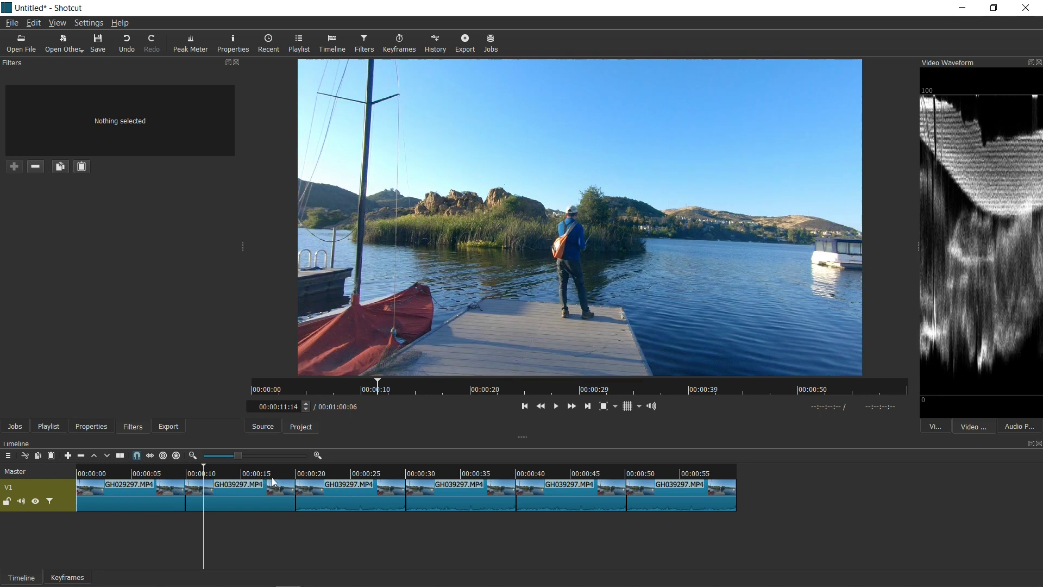
click(313, 475)
click(438, 473)
click(541, 472)
click(657, 473)
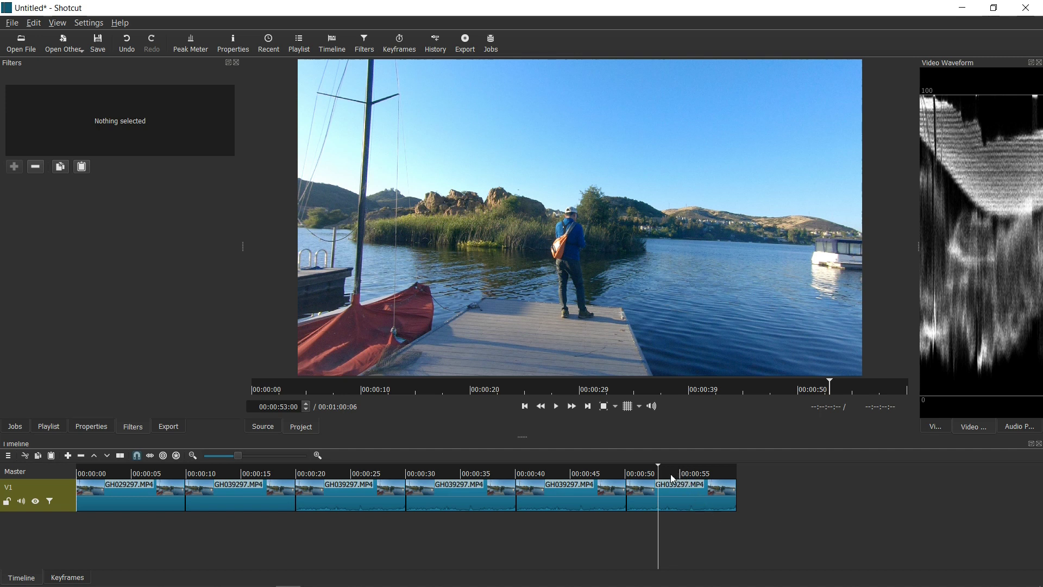
click(71, 504)
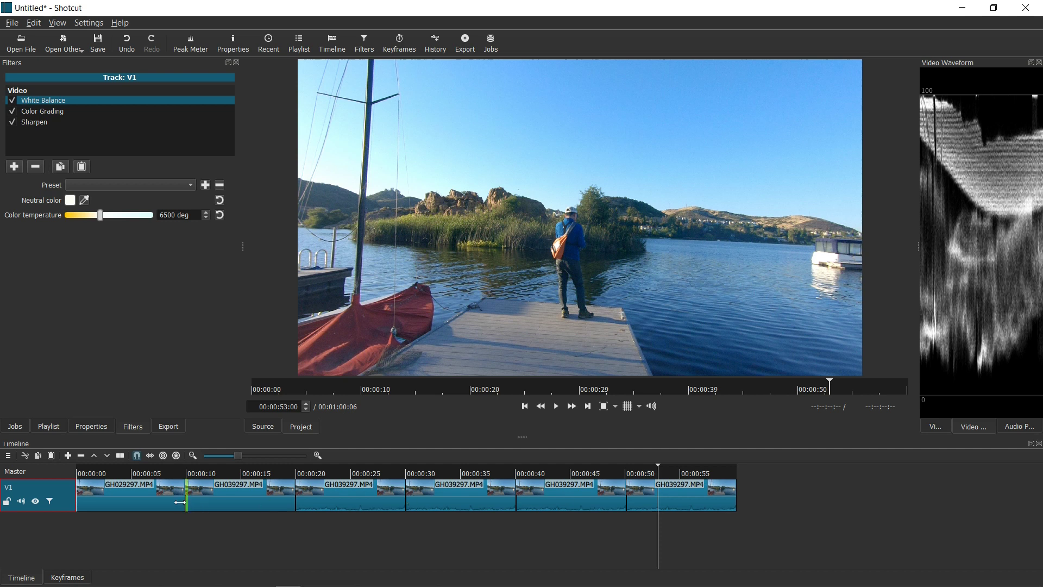
click(713, 475)
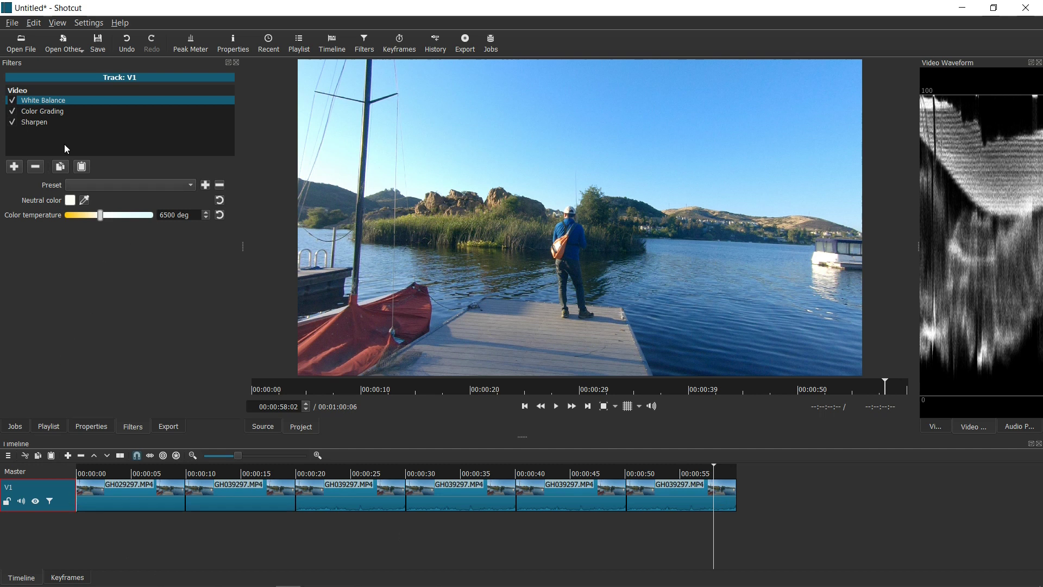
Raise V1's Color Grading Shadows (Lift) to -9.5 %, preview the footage, then select the Master track.
click(54, 115)
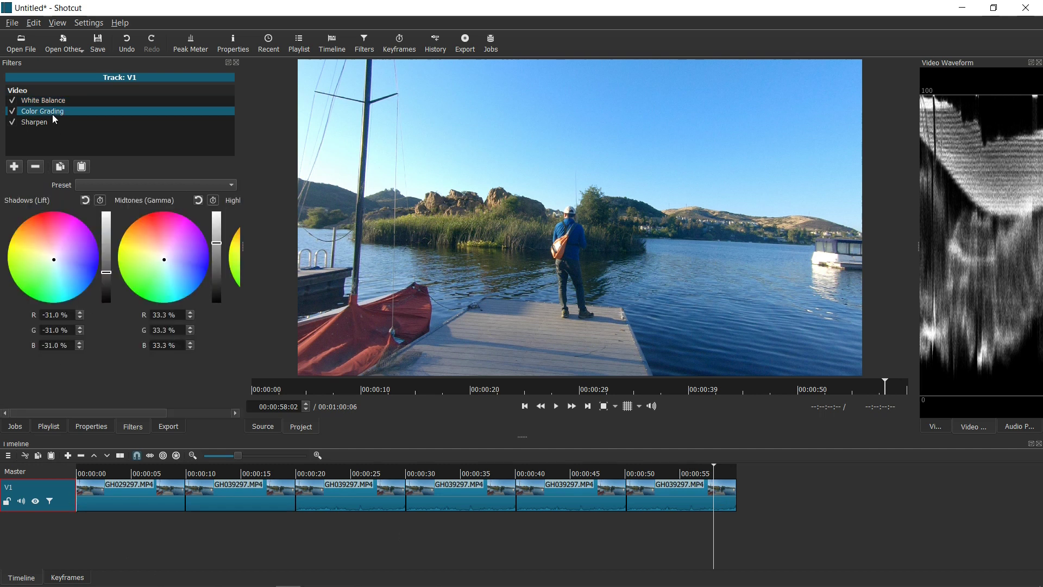
drag(105, 272, 106, 263)
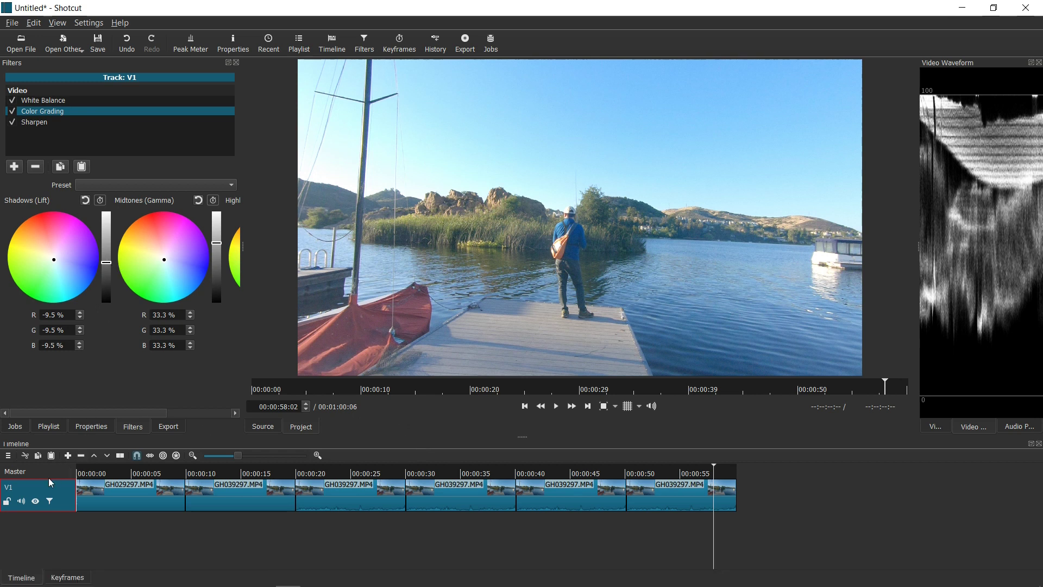
click(589, 474)
click(480, 473)
click(365, 473)
click(261, 475)
click(165, 474)
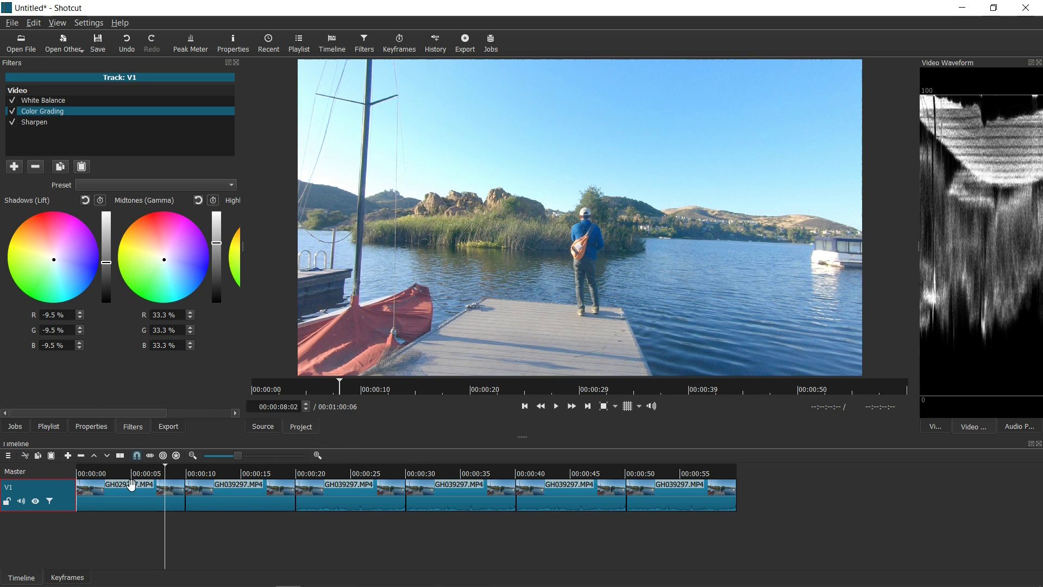
click(62, 471)
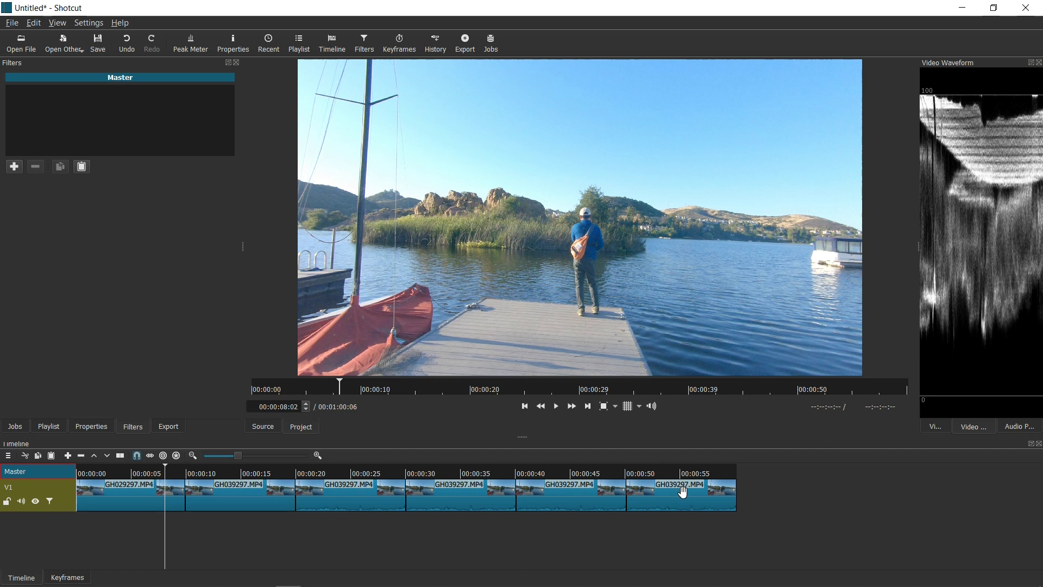
mouse_move(363, 577)
click(674, 562)
click(674, 564)
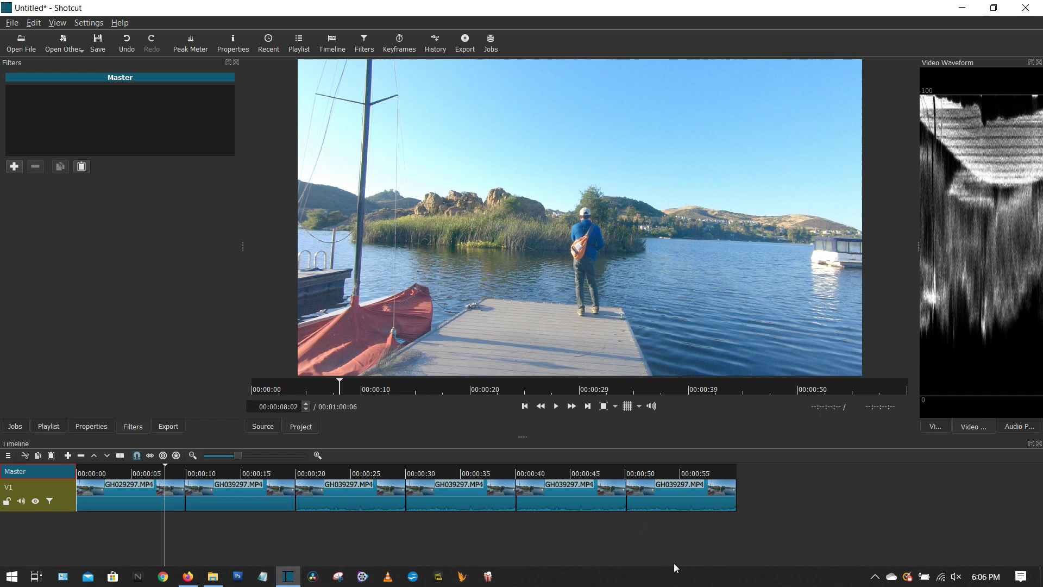